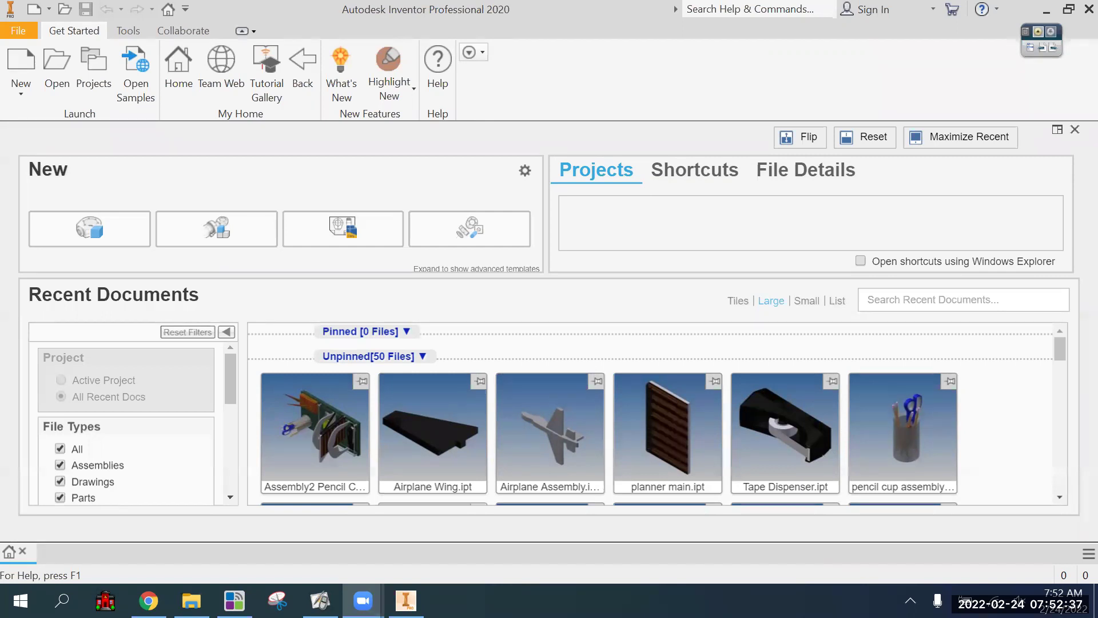
Step: Open the Assembly2 Pencil Cup Fix assembly from the recent documents
mouse_move(337, 460)
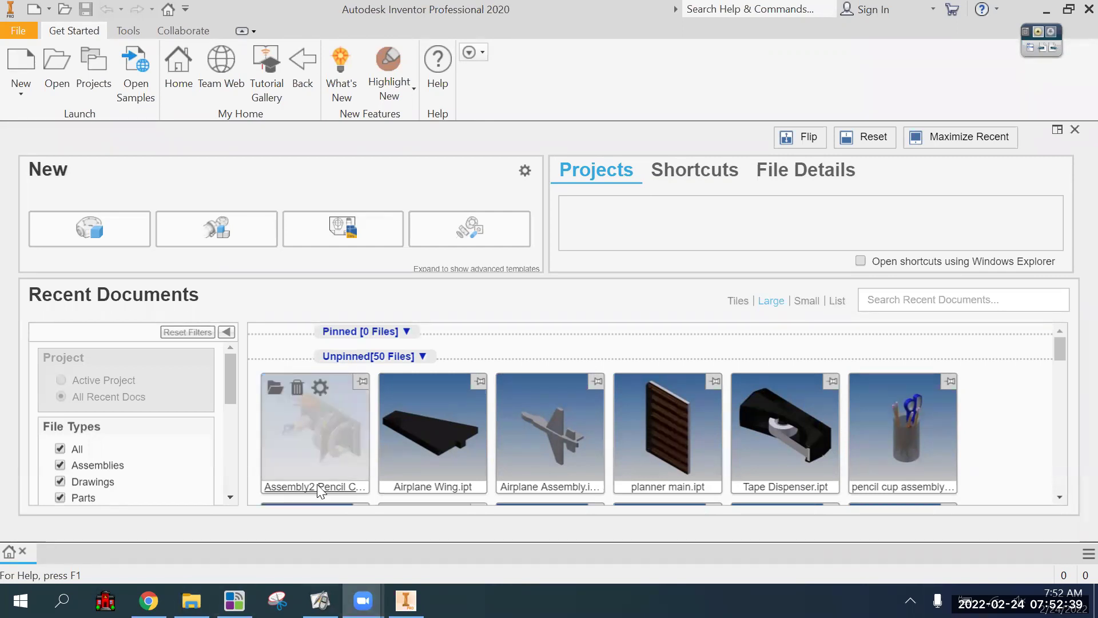
left_click(333, 486)
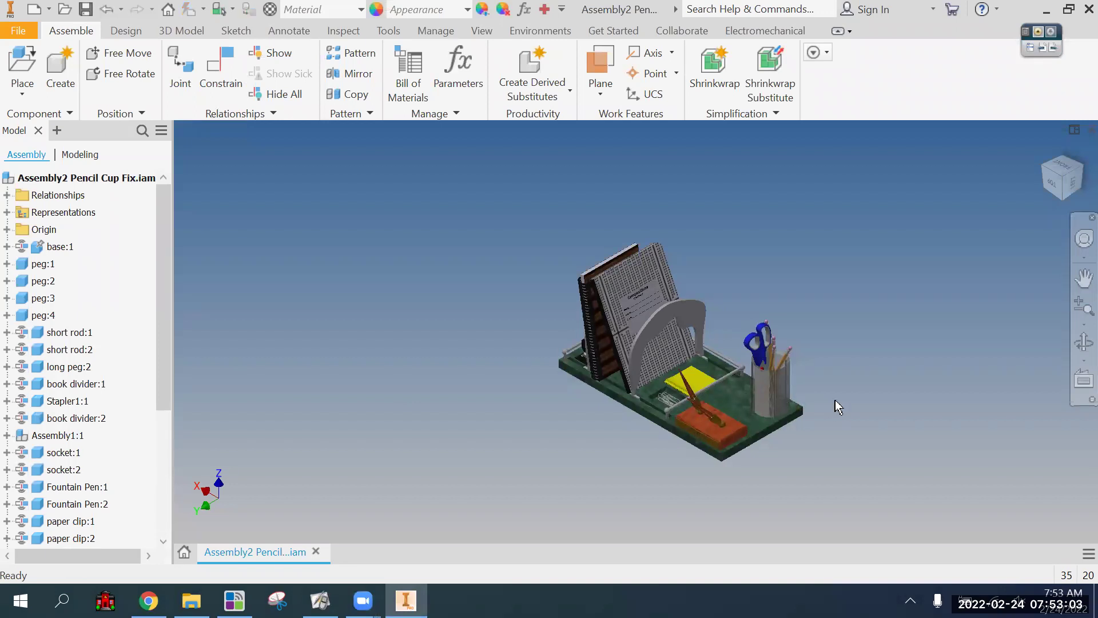
scroll(800, 398, "up", 5)
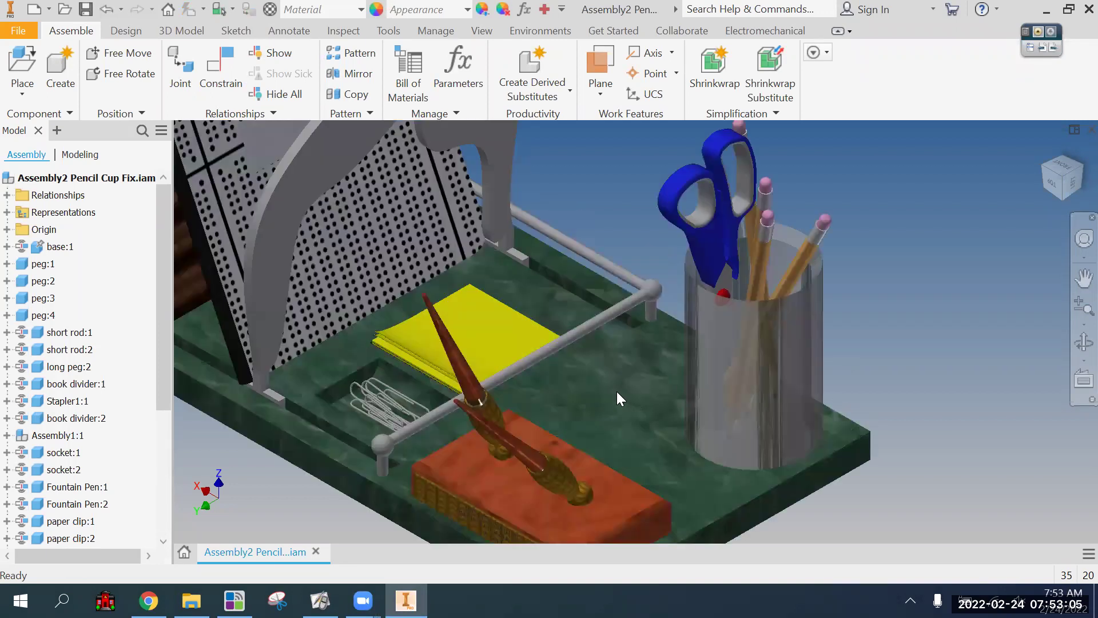
Step: Sketch a small rectangle on the top face of the green base, between the sticky notes and the pencil cup
left_click(128, 32)
left_click(183, 31)
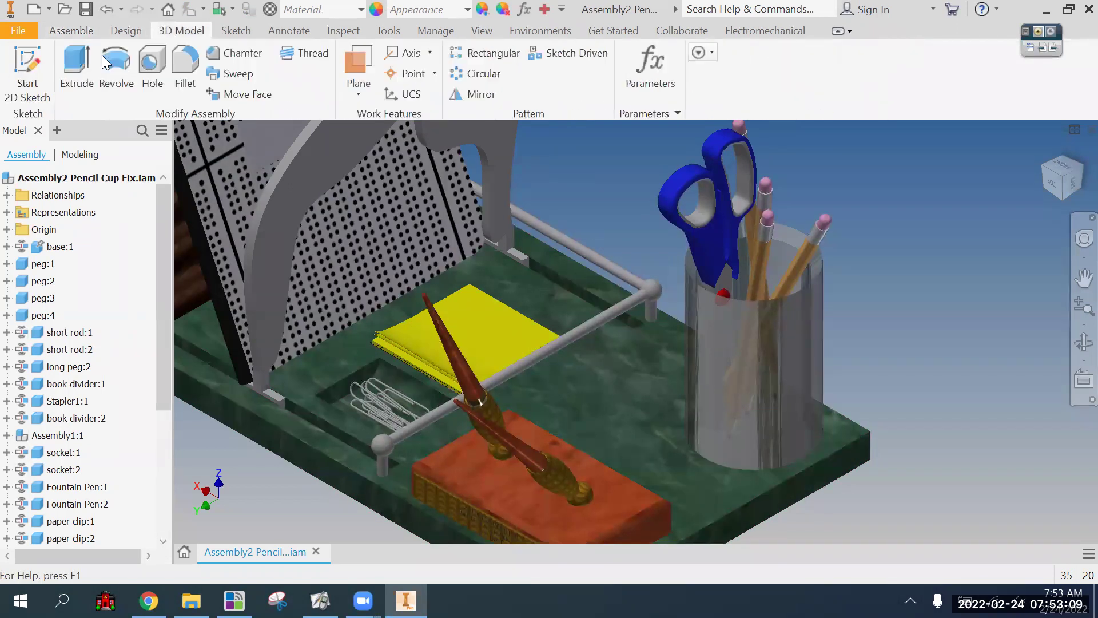
left_click(27, 69)
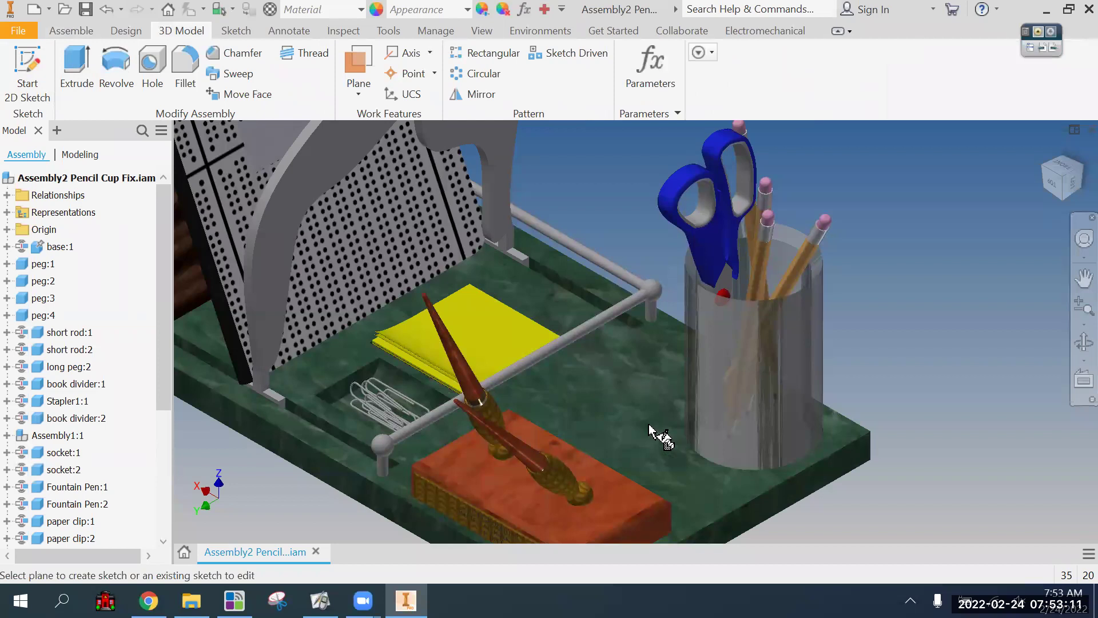
left_click(633, 414)
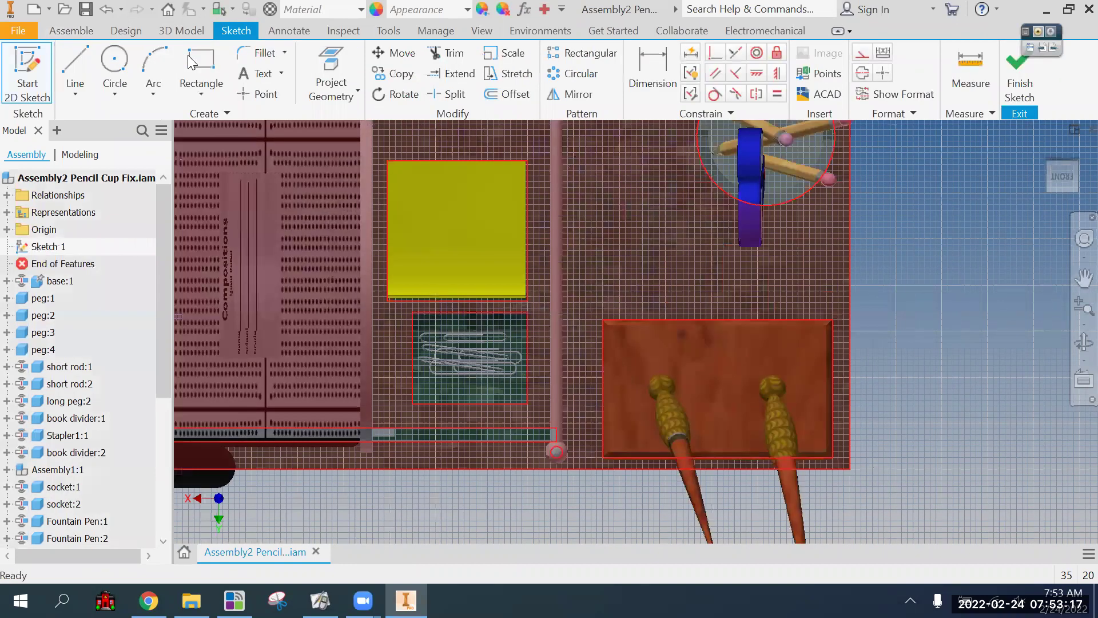
left_click(201, 63)
left_click(604, 196)
left_click(644, 216)
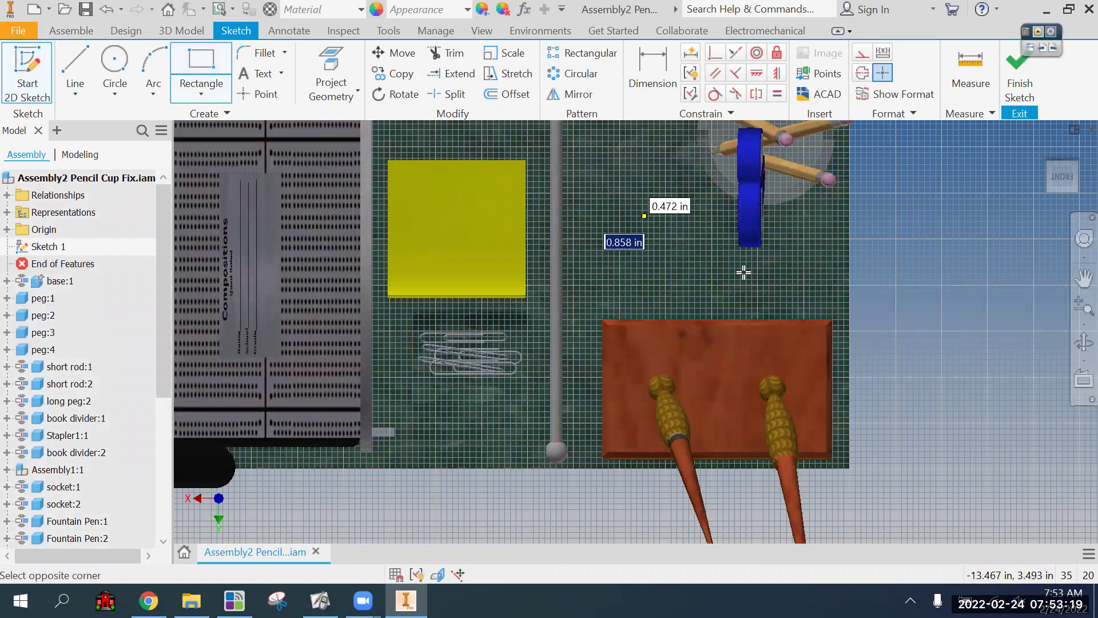
left_click(1019, 80)
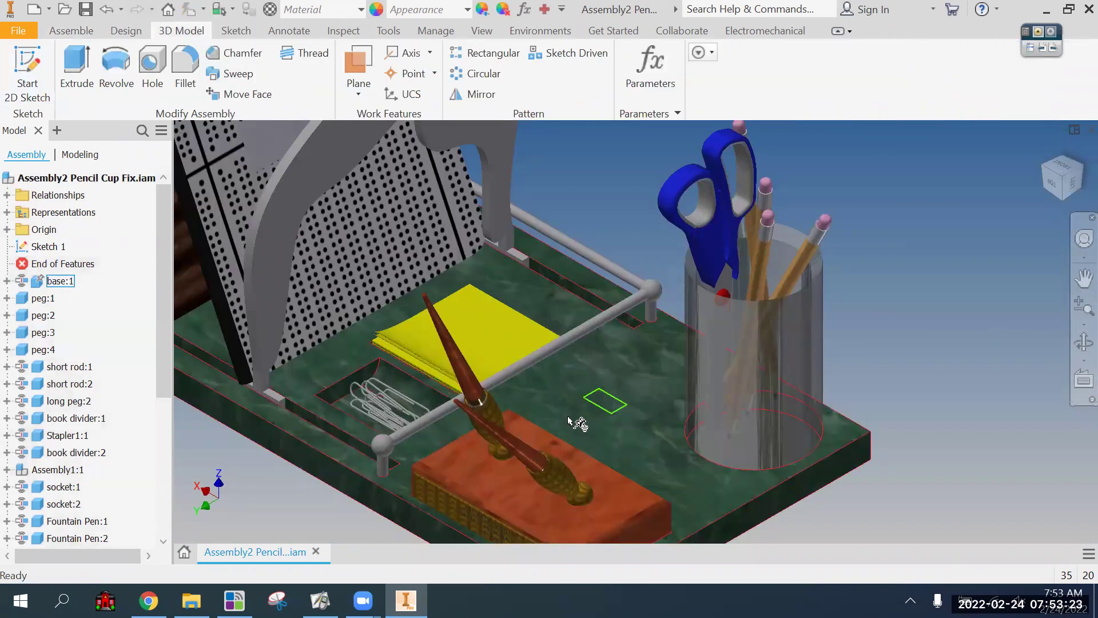
Step: Try a 1 in extrusion of the rectangle on the base, cancel it, and undo the rectangle's sketch
left_click(77, 67)
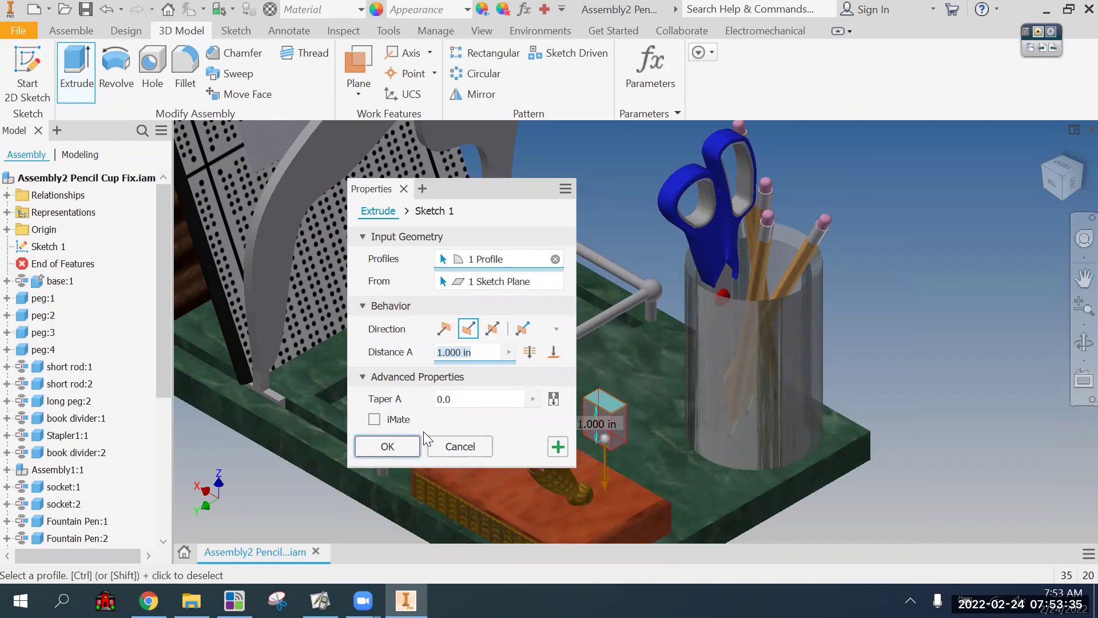
left_click(462, 447)
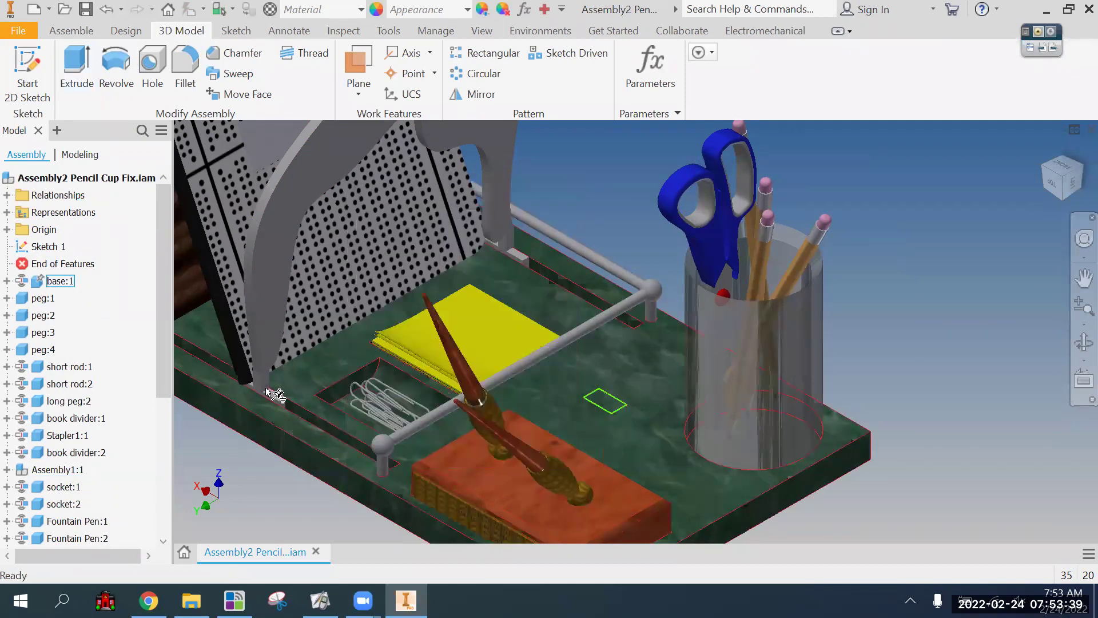
left_click(104, 9)
left_click(104, 10)
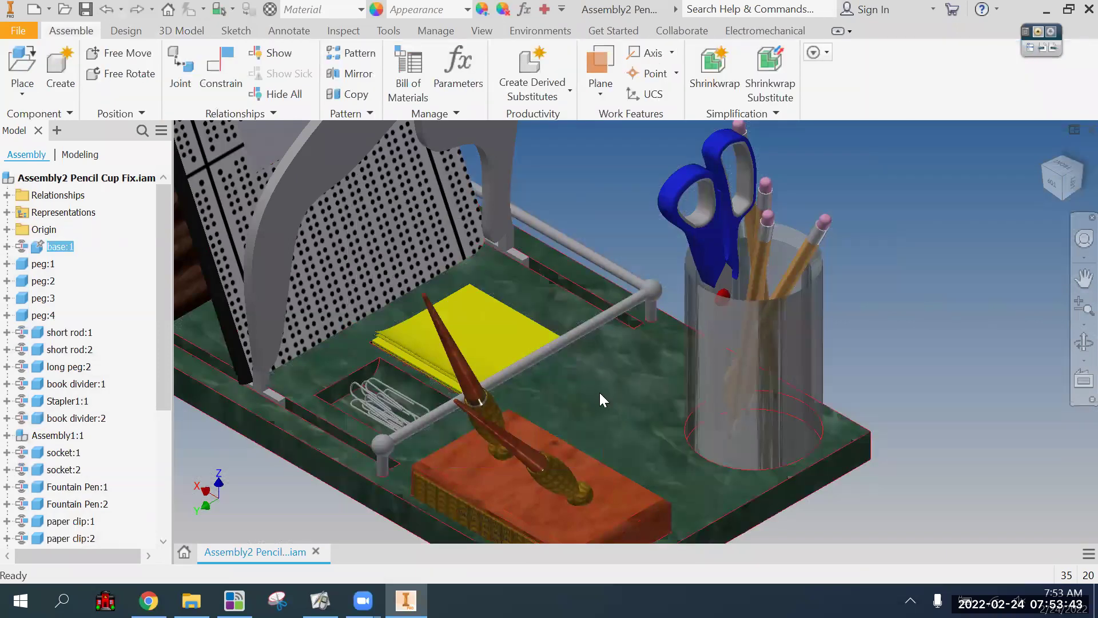
Step: Open the base component from the assembly as its own part file
right_click_drag(629, 403, 1001, 393)
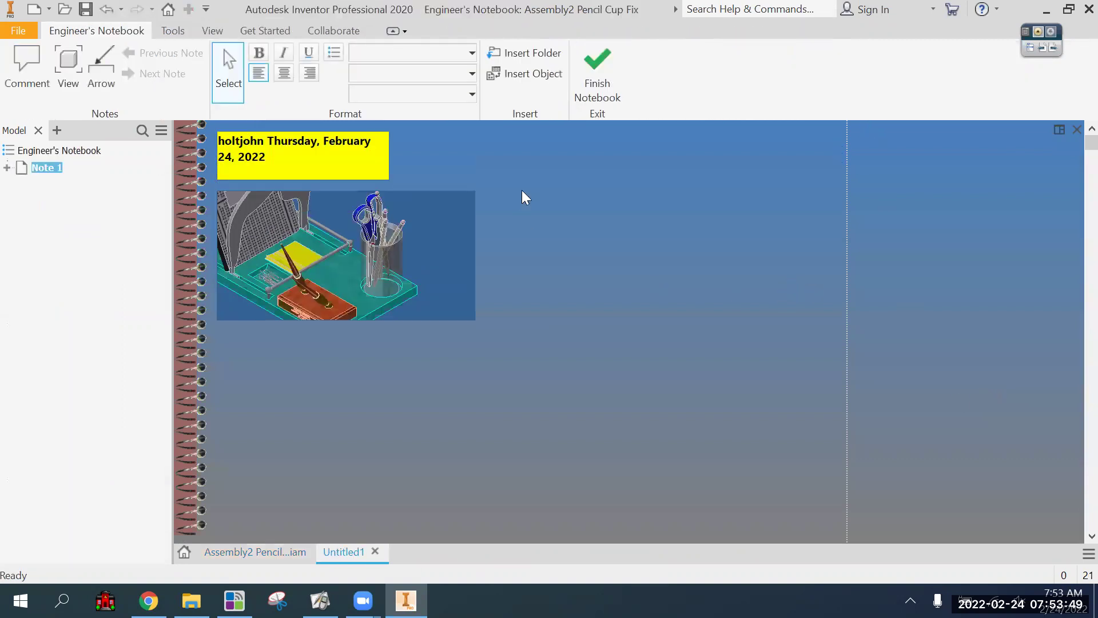
left_click(600, 75)
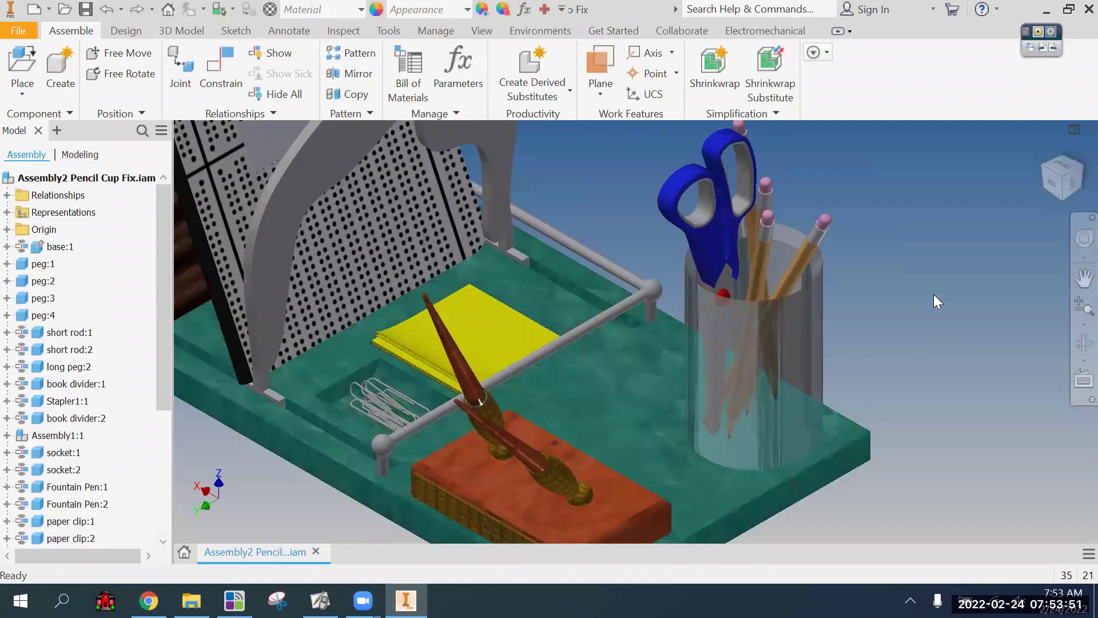
right_click(627, 388)
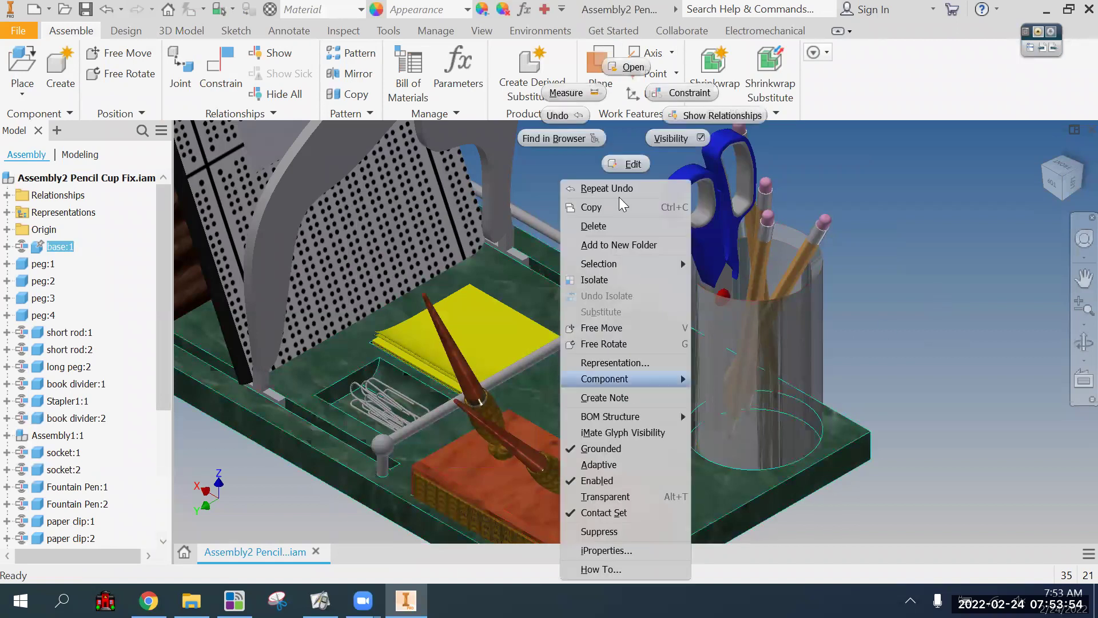
left_click(624, 66)
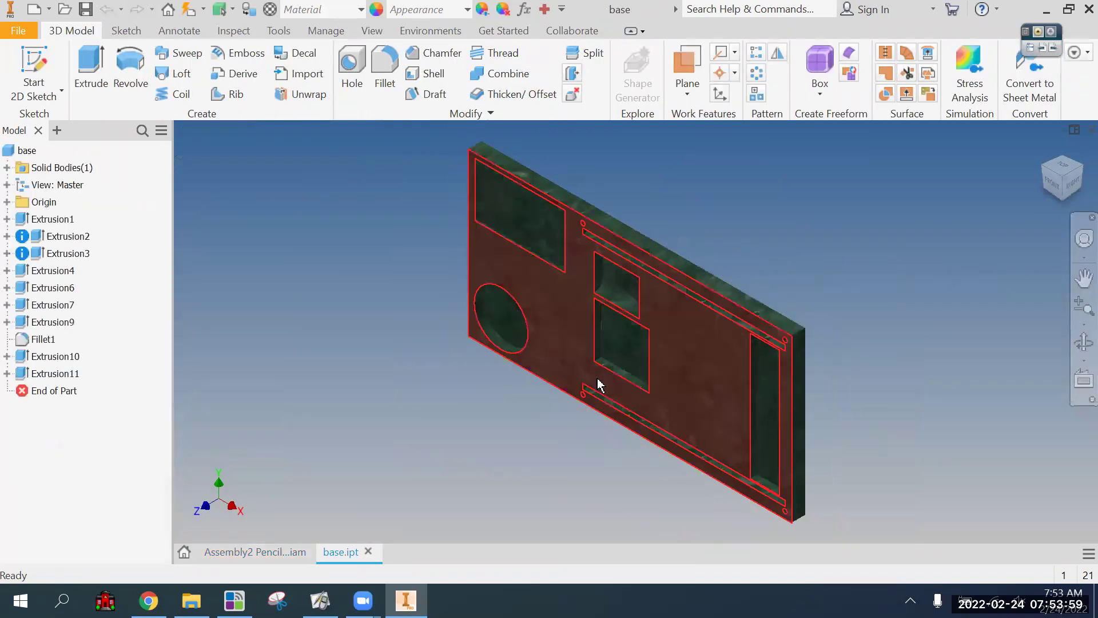
mouse_move(632, 331)
middle_mouse_down("shift")
mouse_move(608, 282)
mouse_move(576, 314)
mouse_move(628, 322)
mouse_move(658, 302)
mouse_move(620, 346)
mouse_move(605, 309)
mouse_move(621, 325)
middle_mouse_up("shift")
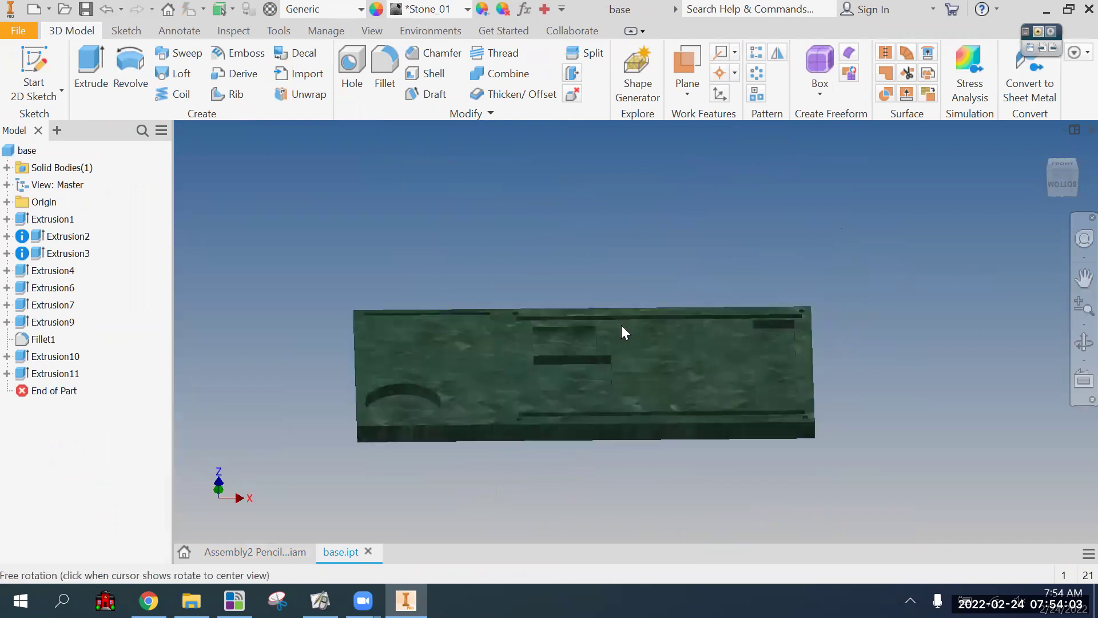
Step: Create a new part and sketch a freehand rectangle around the origin on the front (XY) plane
left_click(48, 9)
left_click(54, 112)
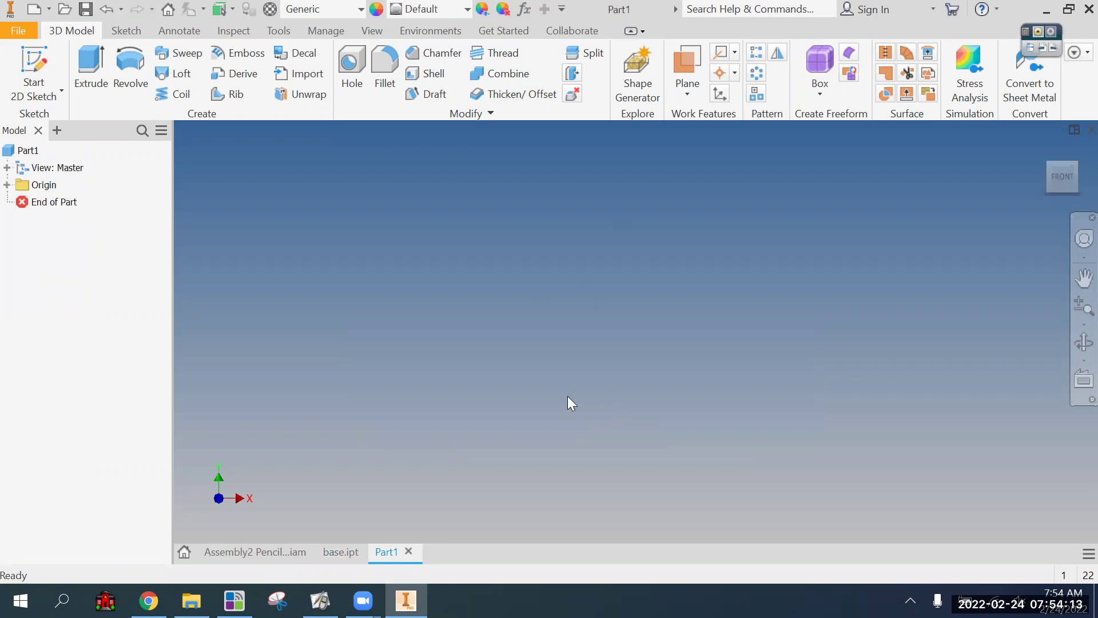
left_click(34, 61)
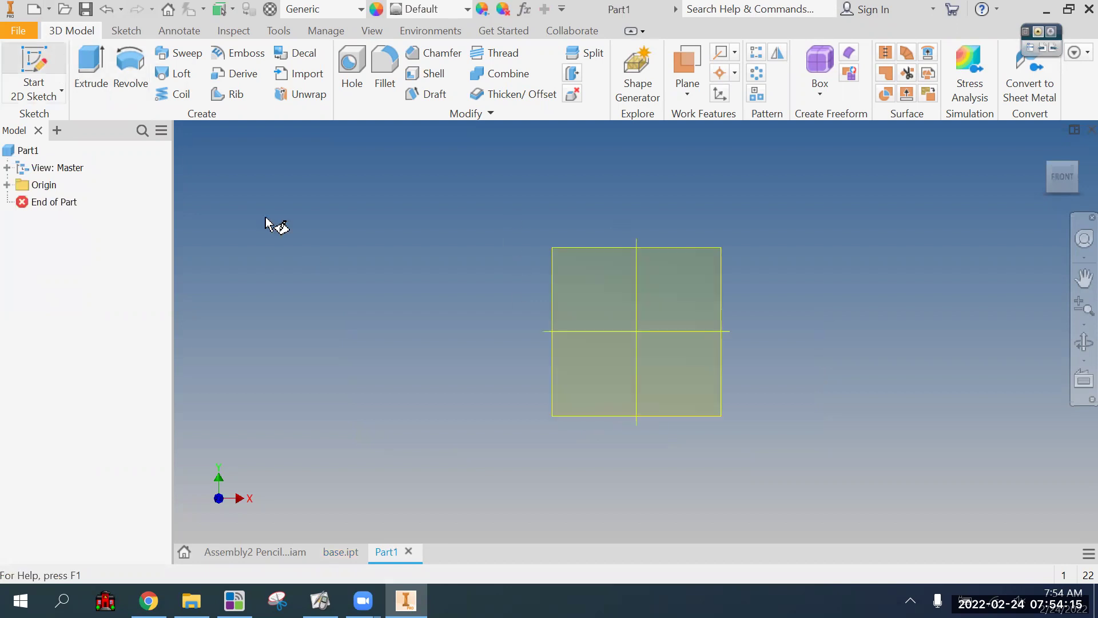
left_click(601, 224)
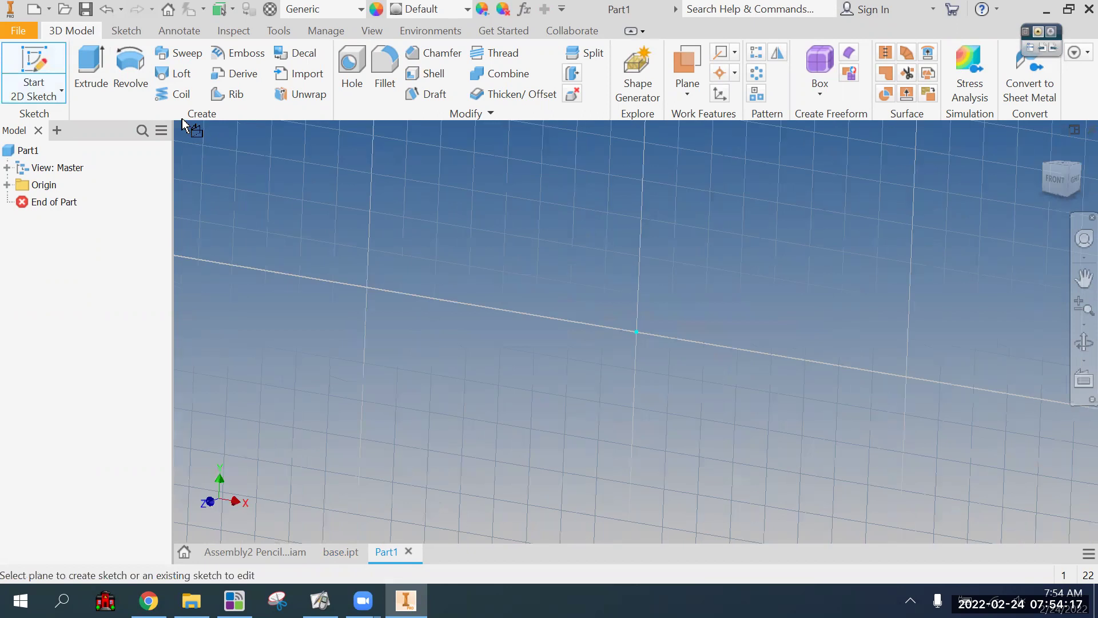
left_click(215, 68)
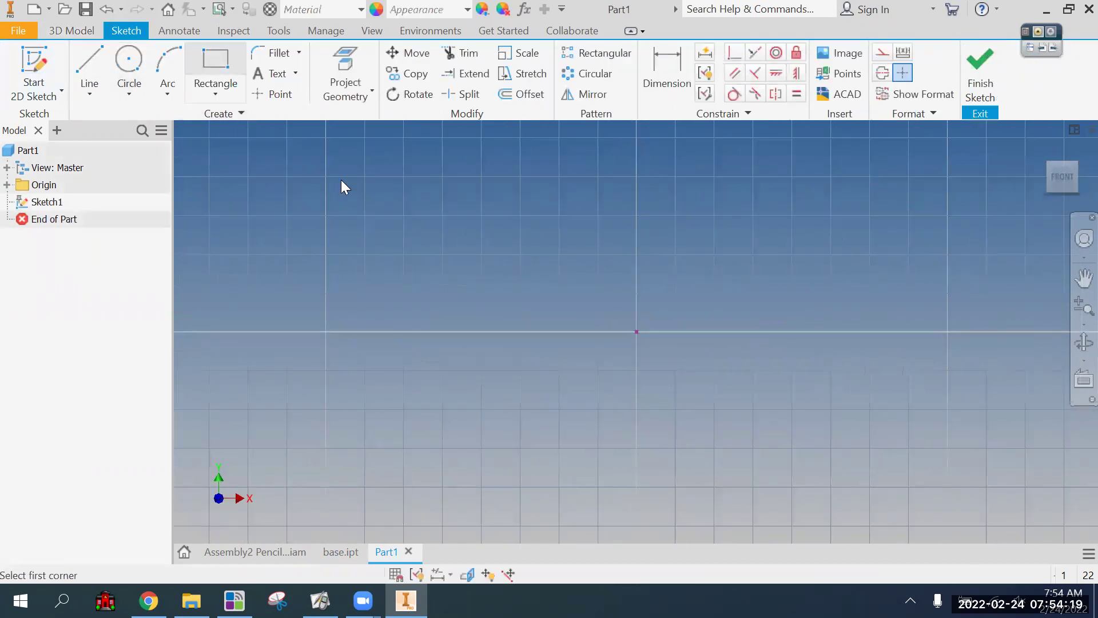
left_click(363, 192)
left_click(735, 422)
Step: Extrude the rectangle 1 in into a solid block
key("e")
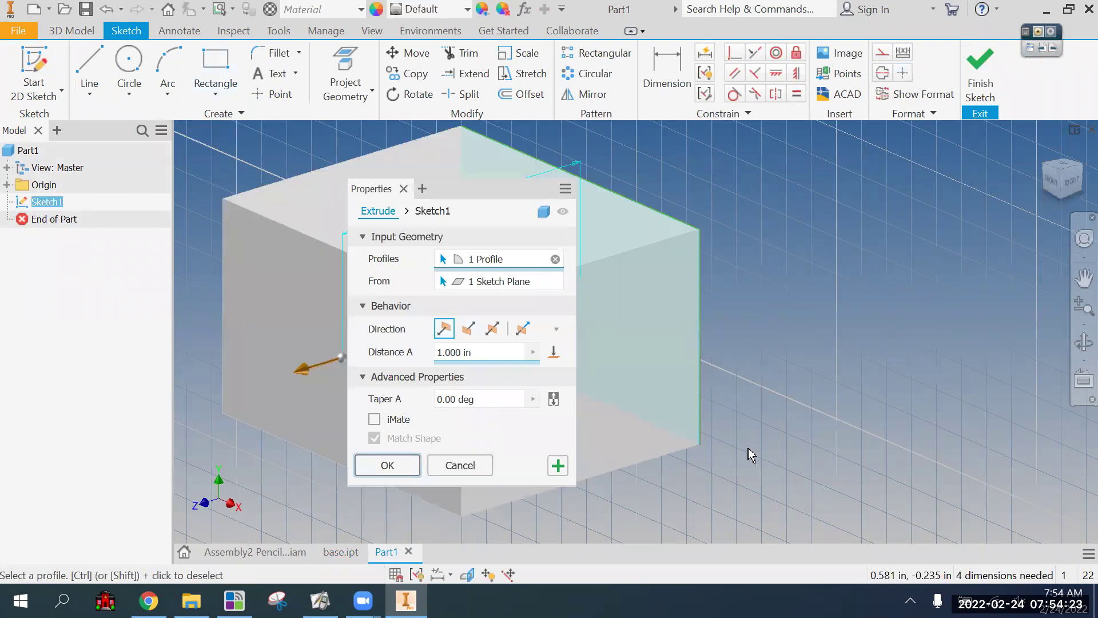
left_click(387, 446)
middle_click_drag(840, 326, 912, 390)
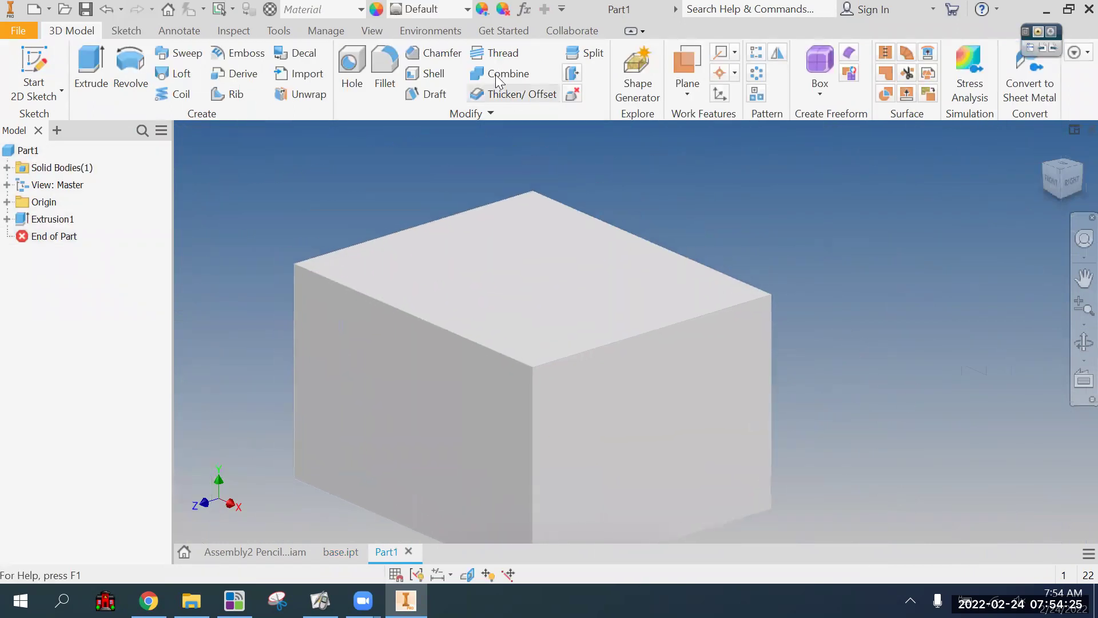
Step: Apply the Weld - Brass appearance to the block
left_click(468, 9)
left_click(468, 10)
left_click(460, 10)
scroll(356, 373, "down", 14)
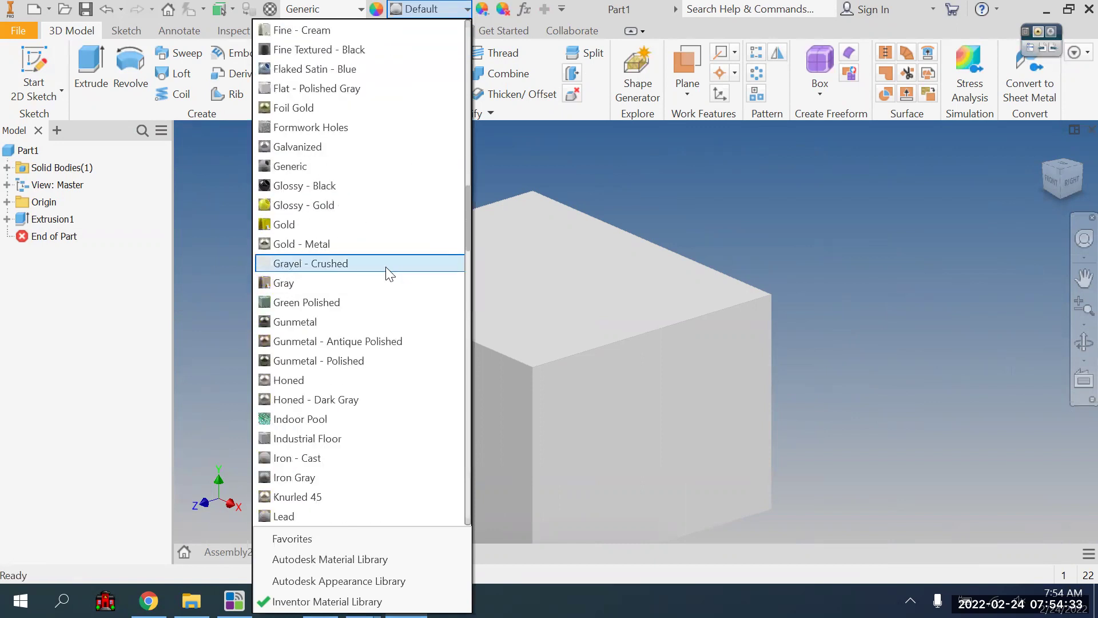
scroll(356, 373, "down", 18)
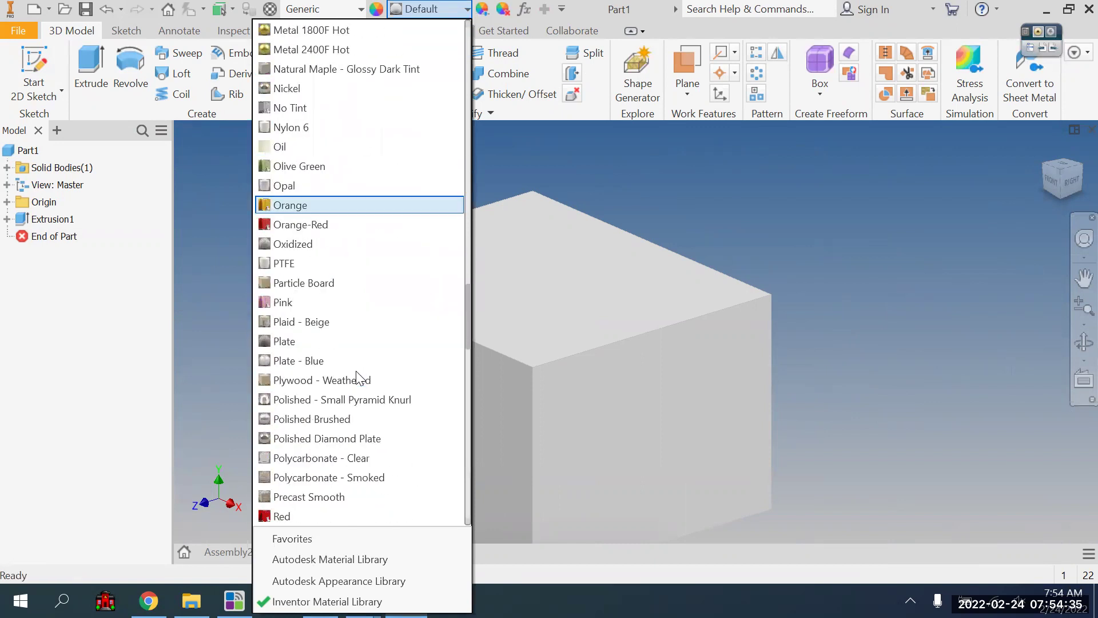
scroll(359, 377, "down", 6)
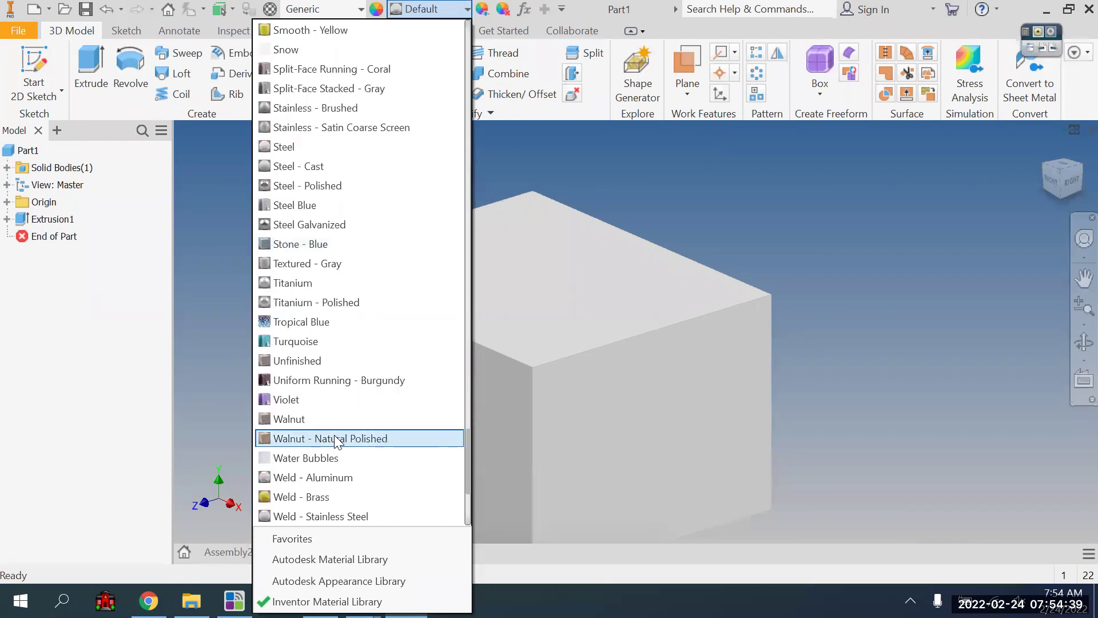
left_click(330, 495)
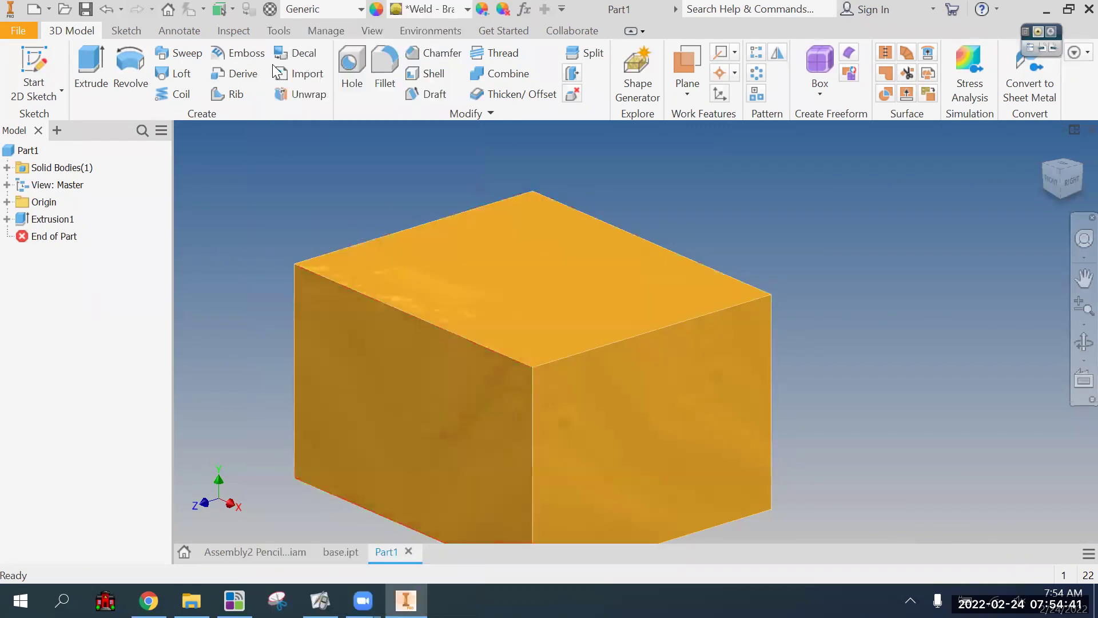
Step: Look through the physical materials available for the block, leaving the Generic material assigned
left_click(335, 8)
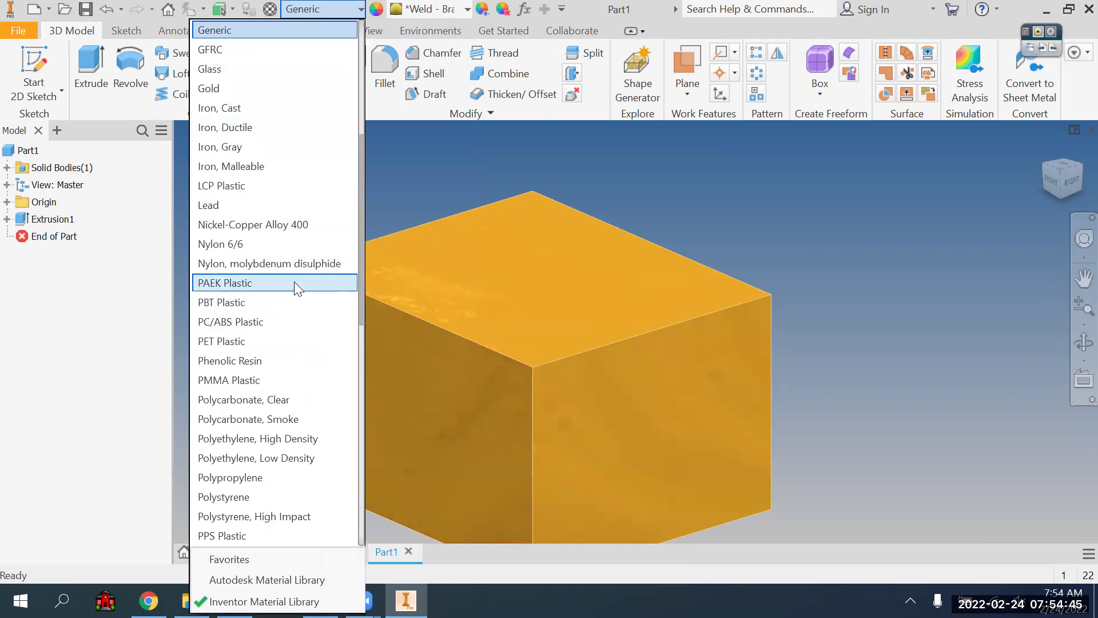
scroll(268, 406, "down", 3)
scroll(271, 414, "up", 3)
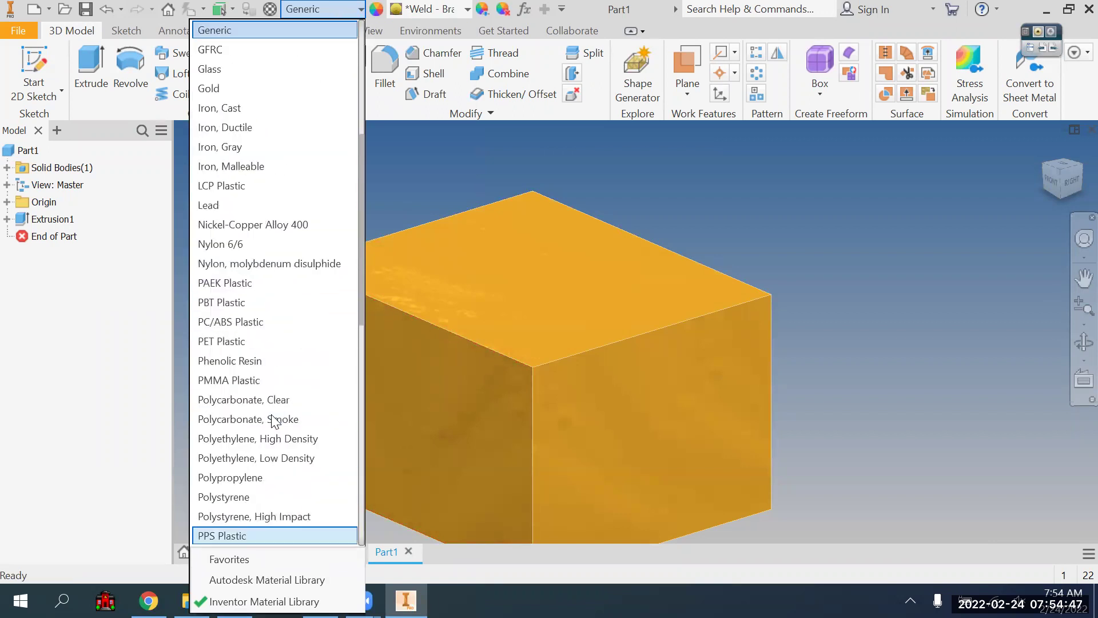
scroll(272, 421, "up", 4)
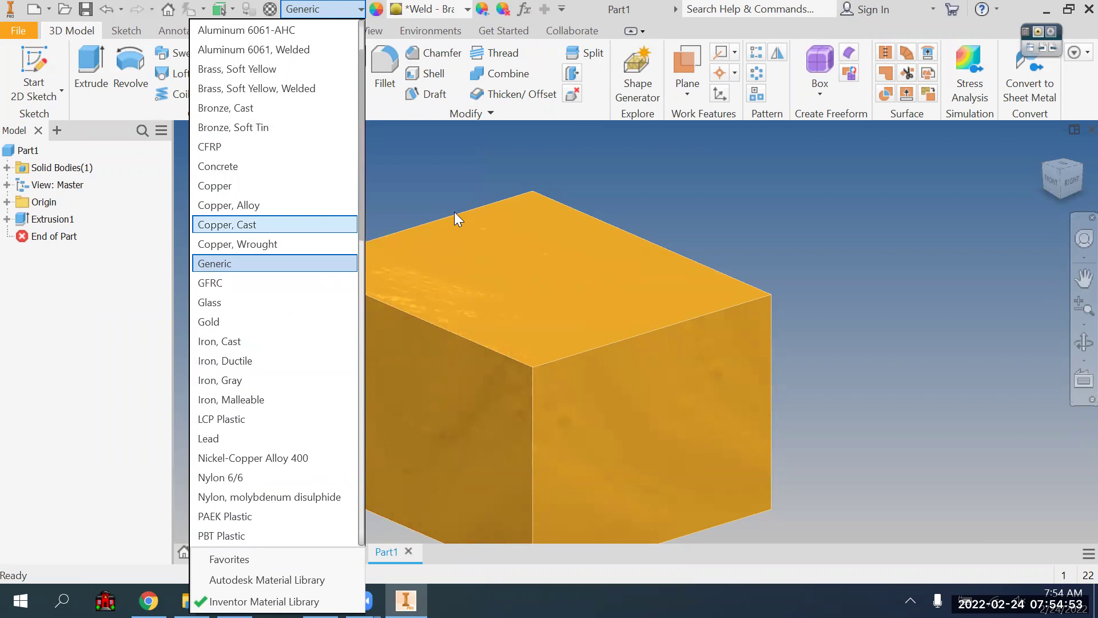
left_click(438, 162)
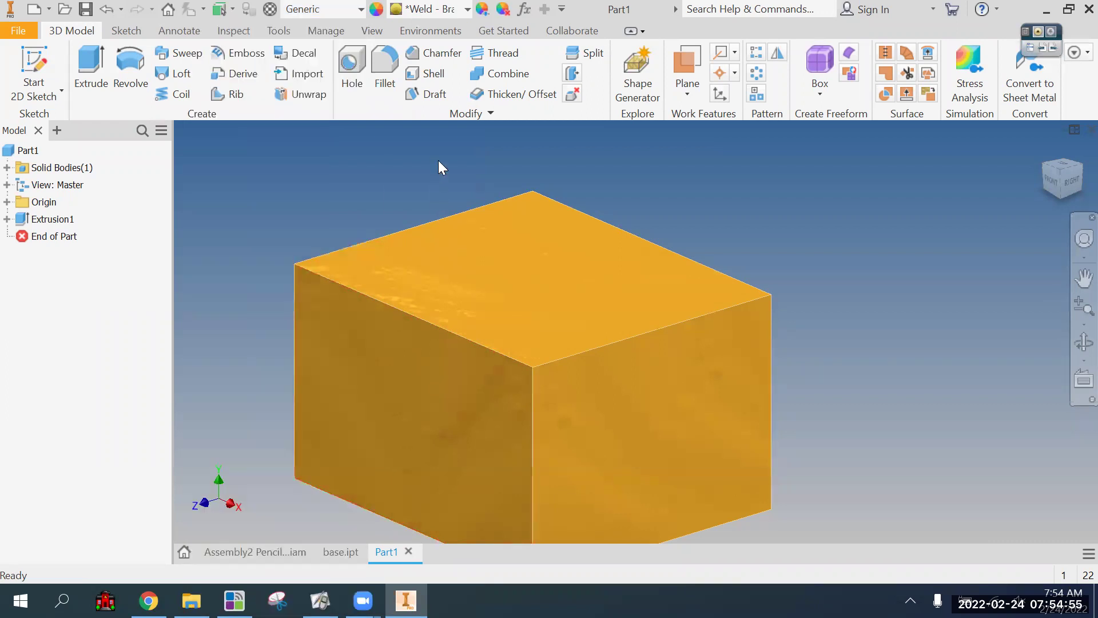
Step: Set the block's appearance to Violet
middle_click_drag(768, 275, 672, 263)
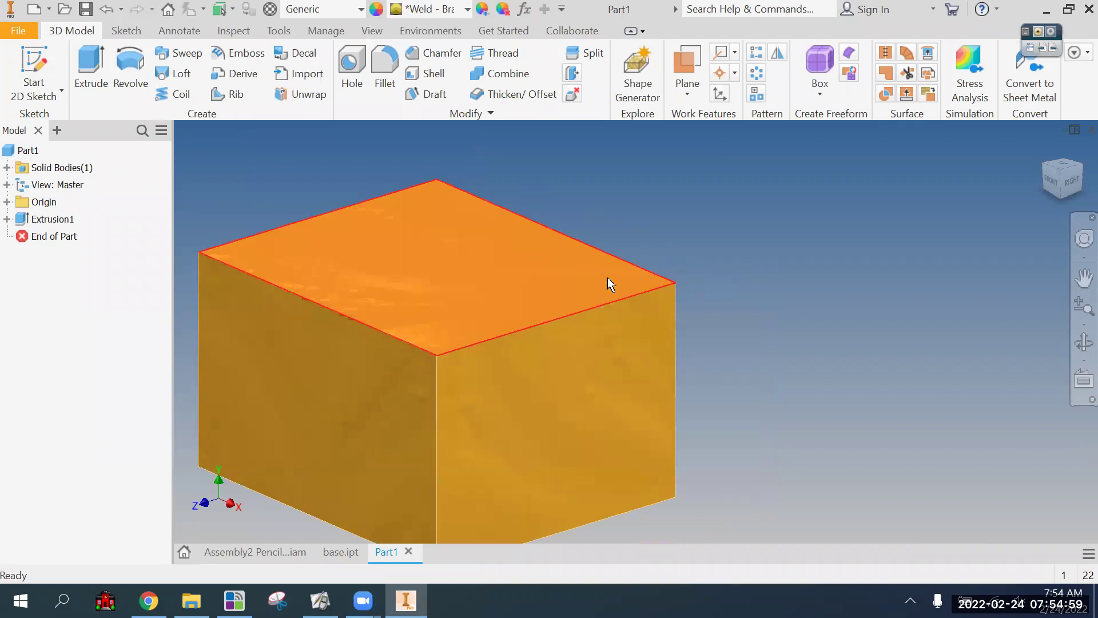
middle_click_drag(337, 215, 405, 262)
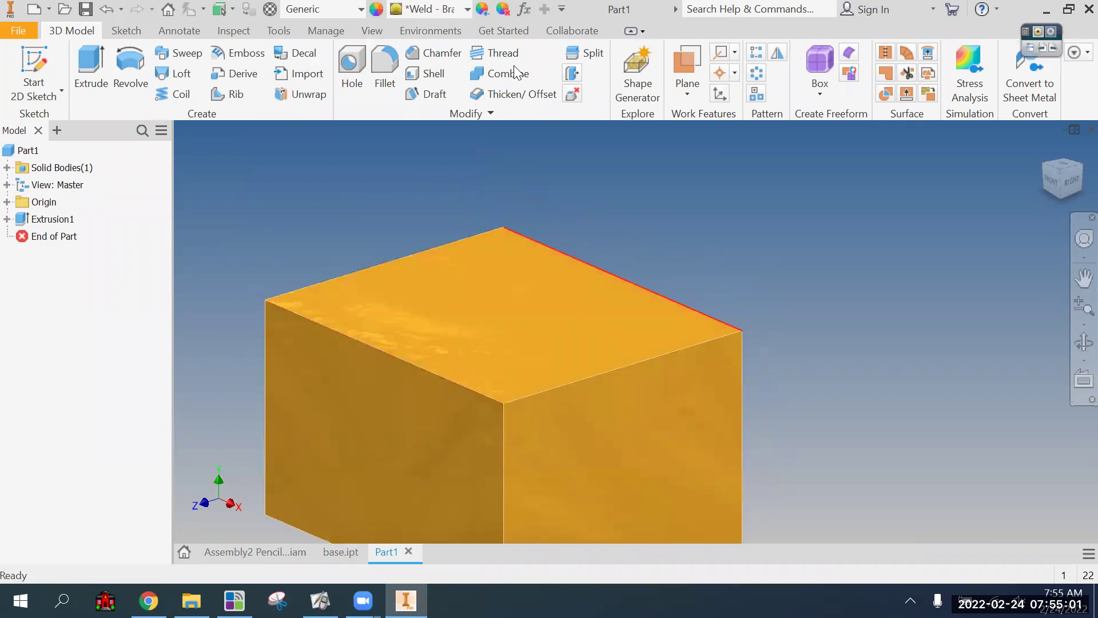
left_click(440, 9)
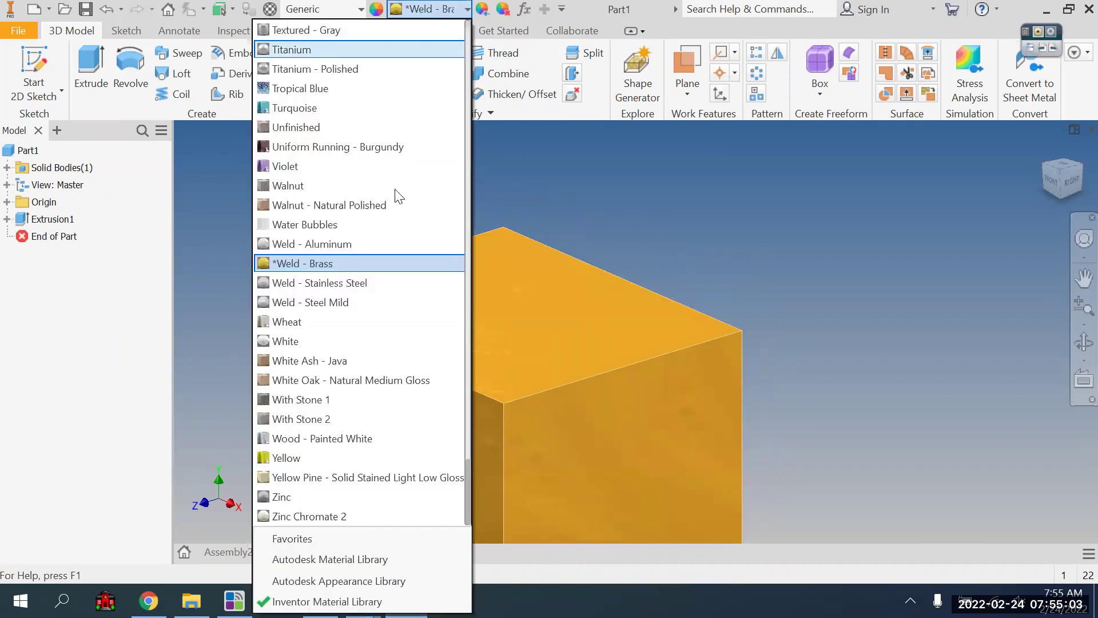
left_click(380, 160)
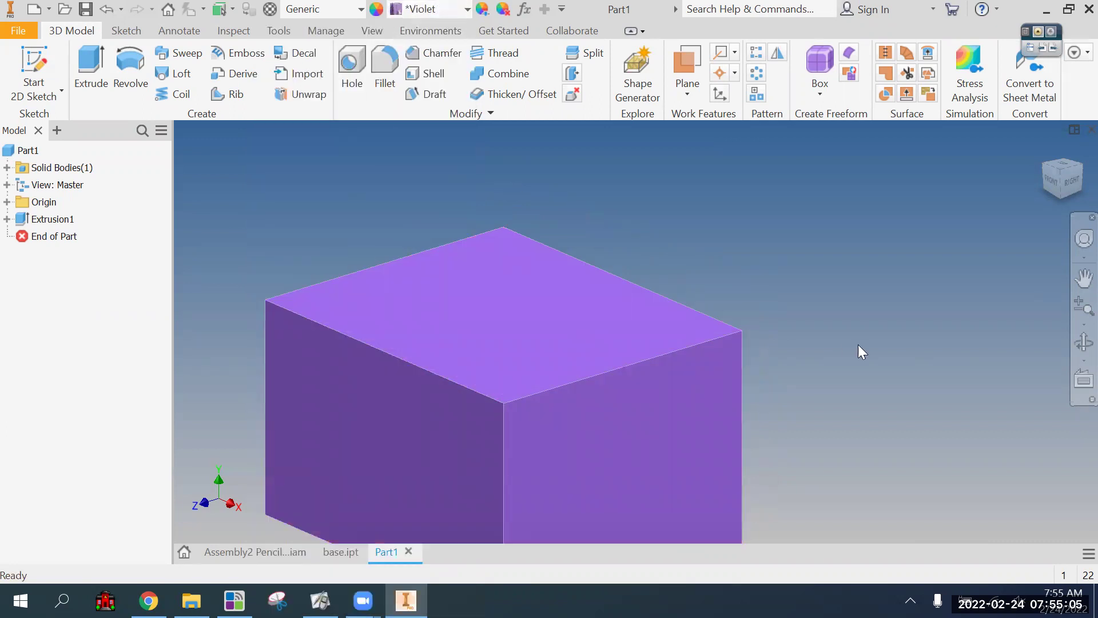
middle_click_drag(858, 350, 856, 269)
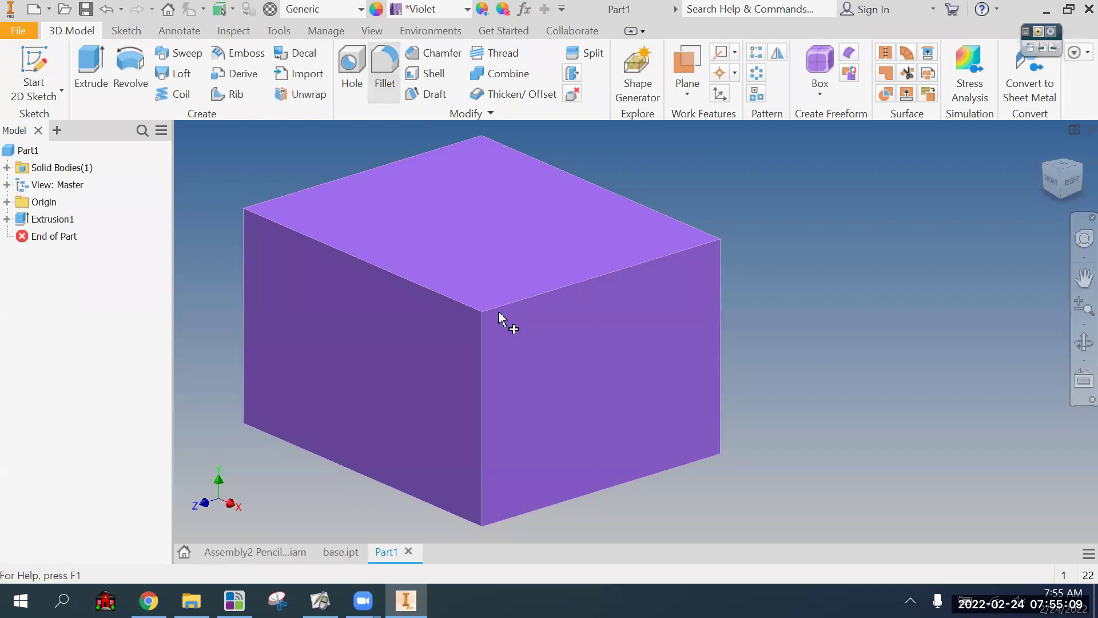
Step: Fillet the block's front vertical edge and the vertical edge to its right with a 0.3125 in radius
left_click(482, 423)
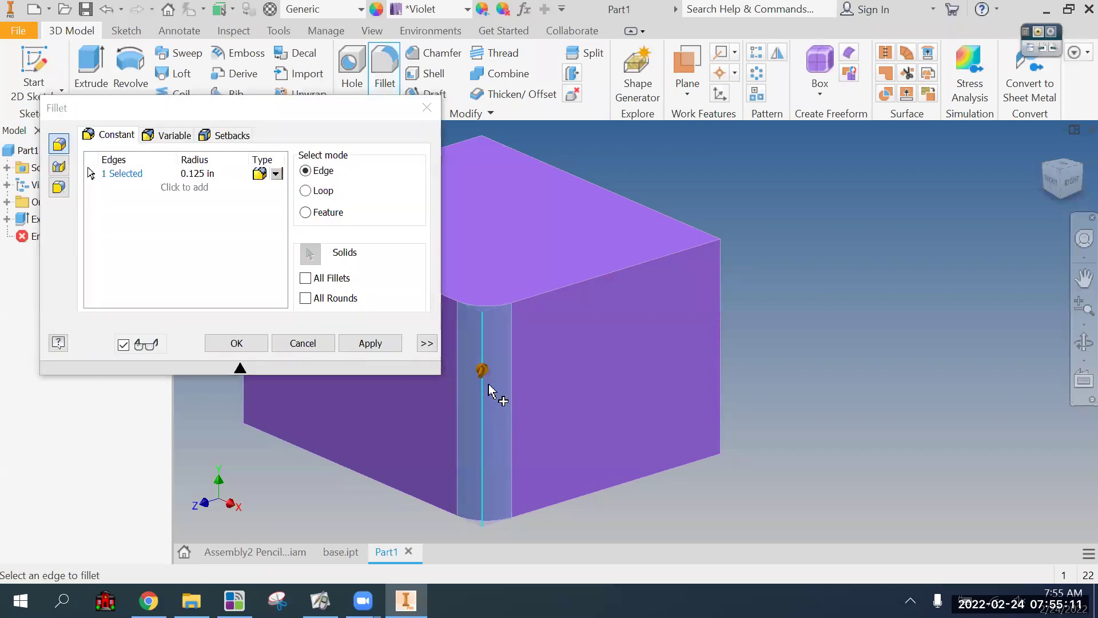
left_click_drag(486, 367, 492, 360)
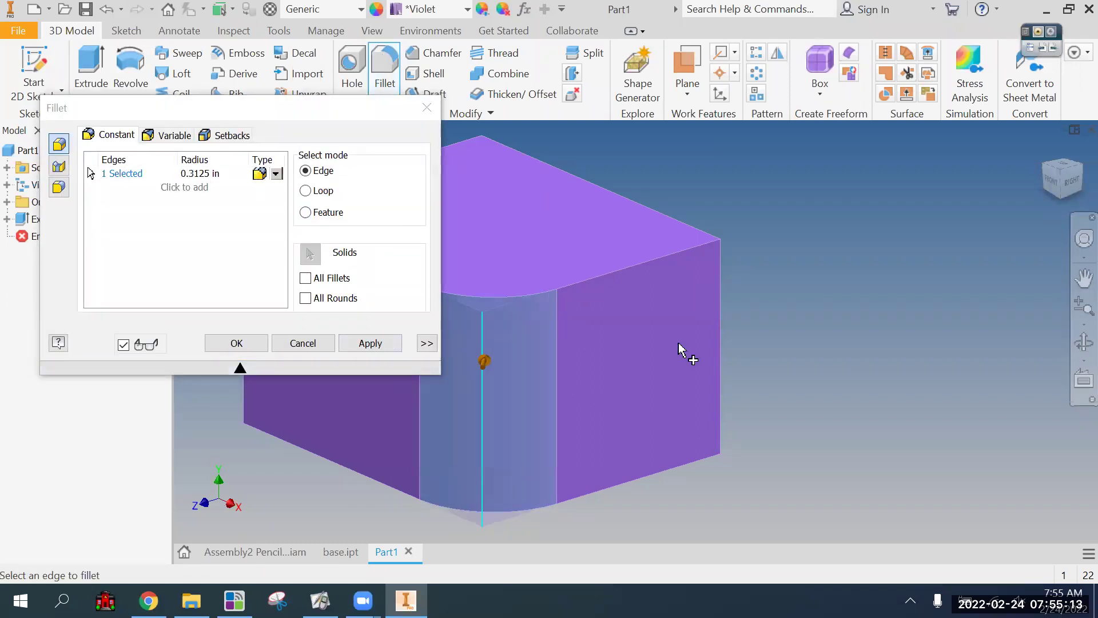
left_click(721, 339)
left_click(240, 344)
Step: Set the appearance of the block's flat front face to Polished Diamond Plate
middle_click_drag(362, 379, 472, 395)
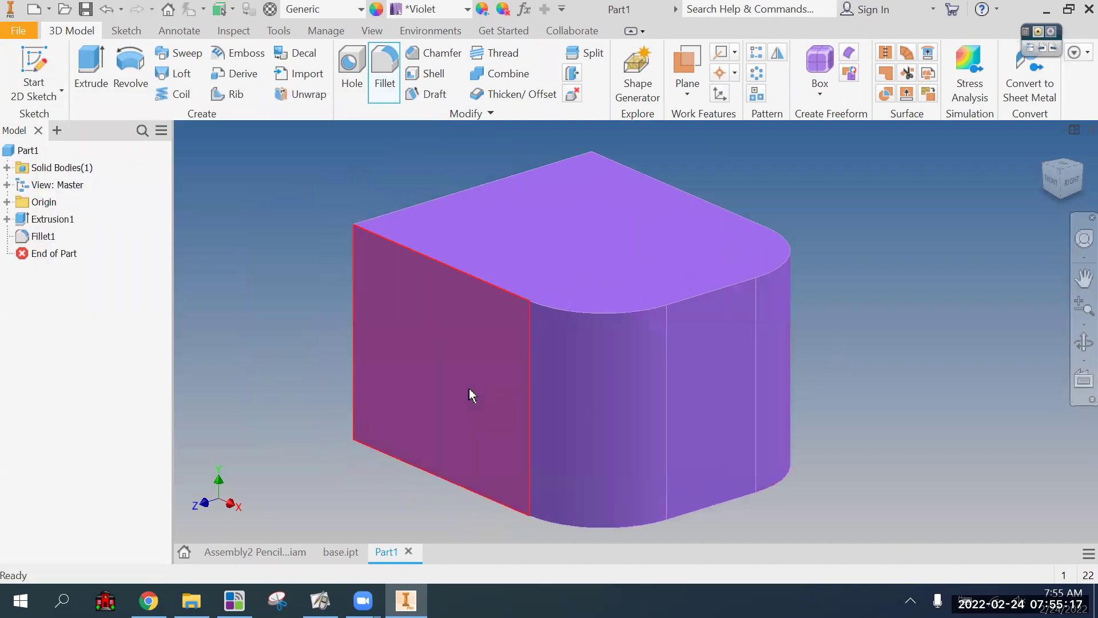
right_click(472, 371)
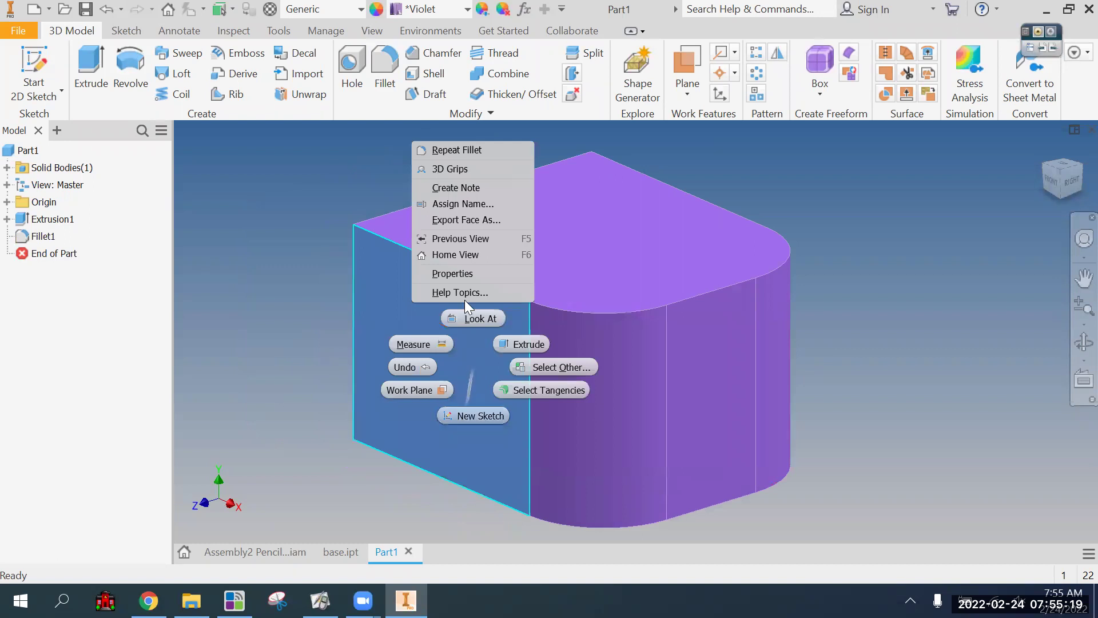
left_click(451, 273)
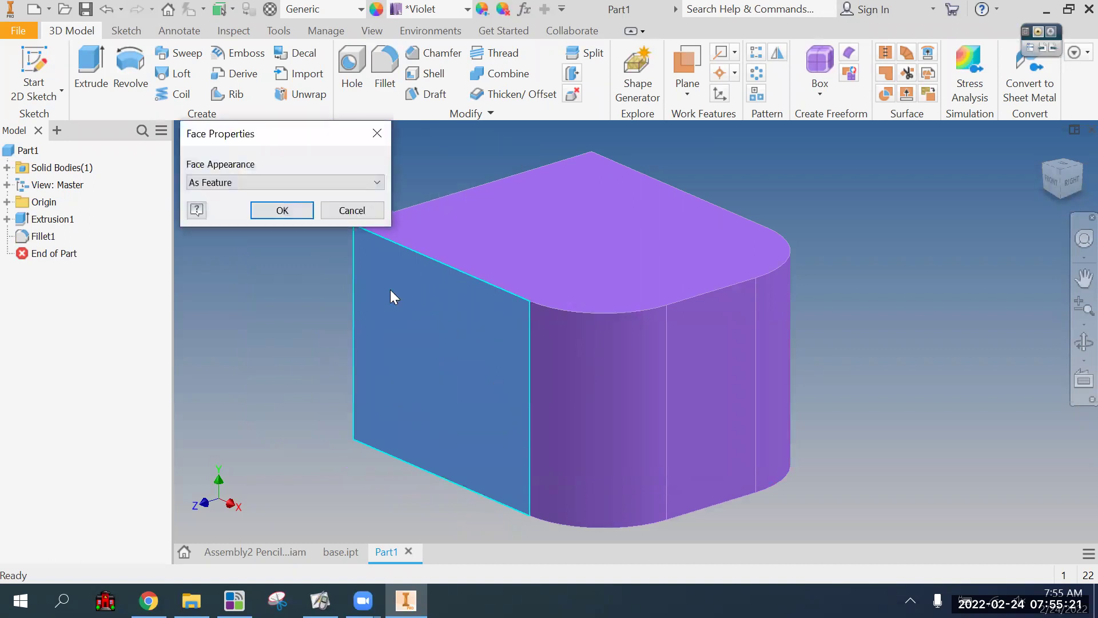
left_click(319, 181)
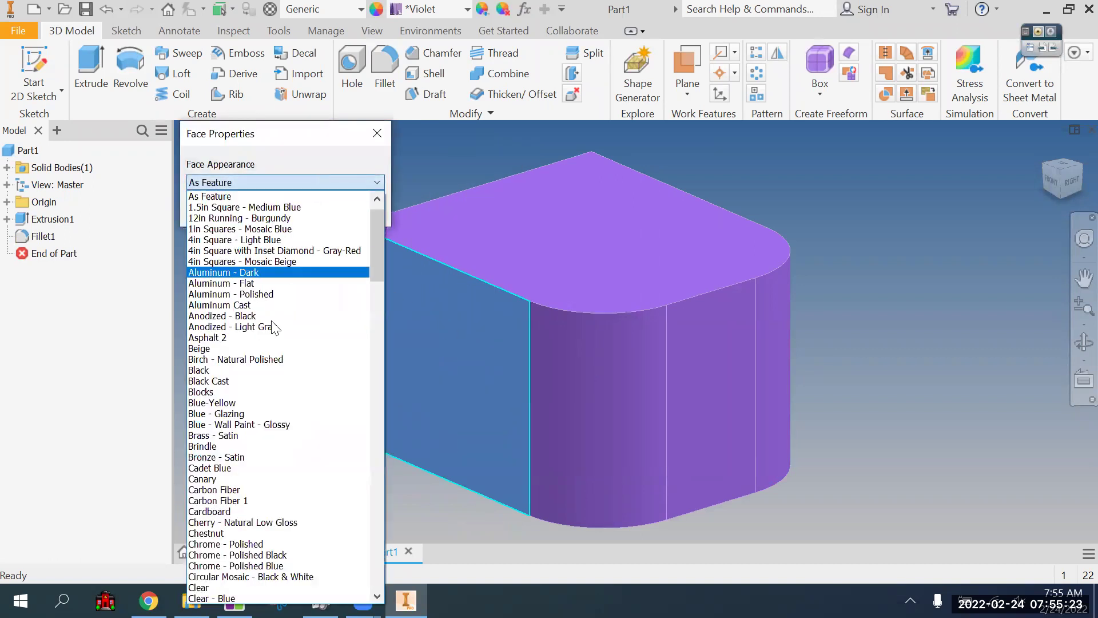
scroll(279, 412, "down", 4)
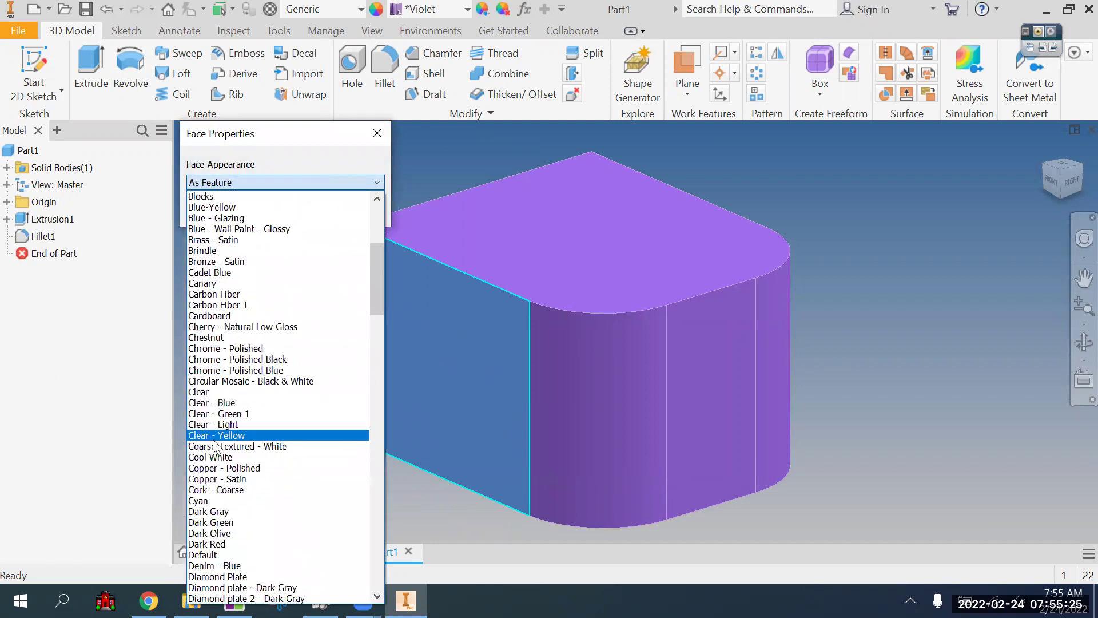
scroll(297, 440, "down", 20)
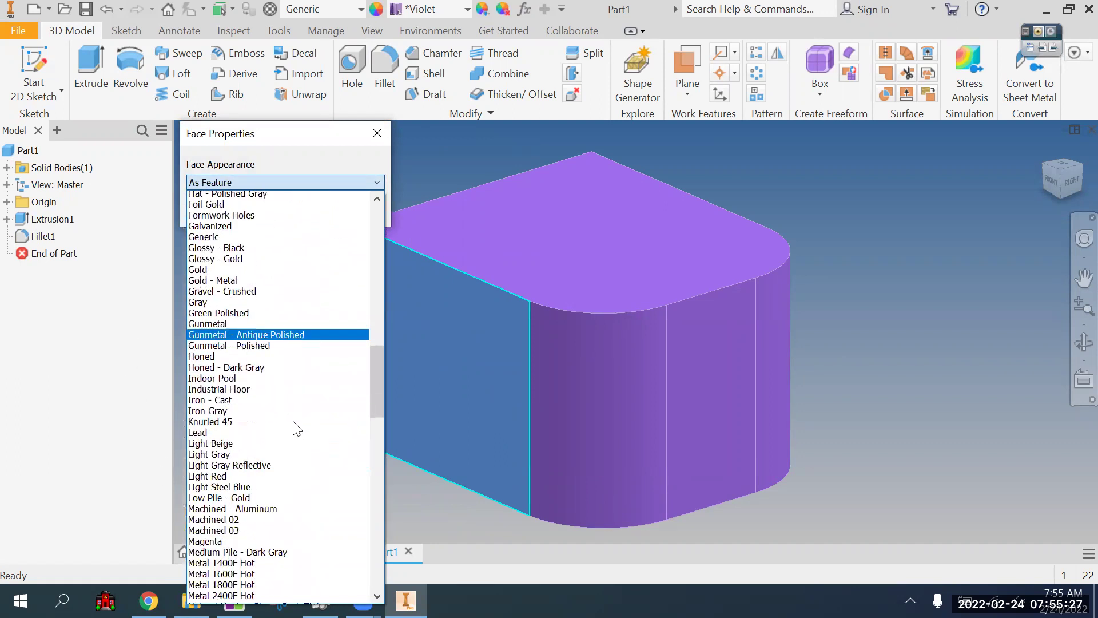
scroll(280, 481, "down", 13)
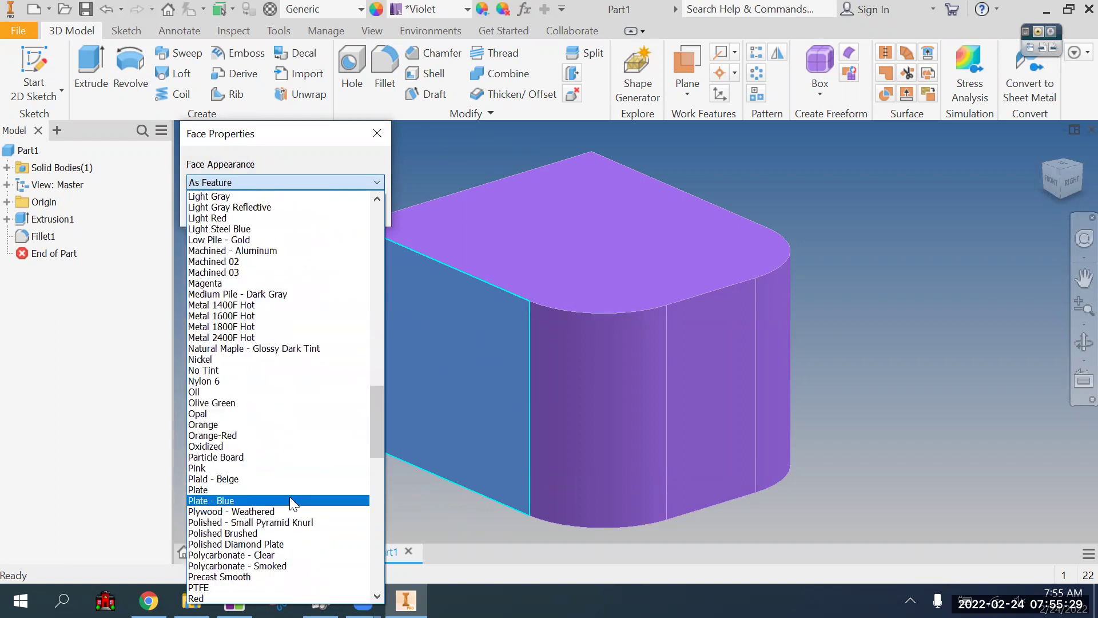
left_click(249, 315)
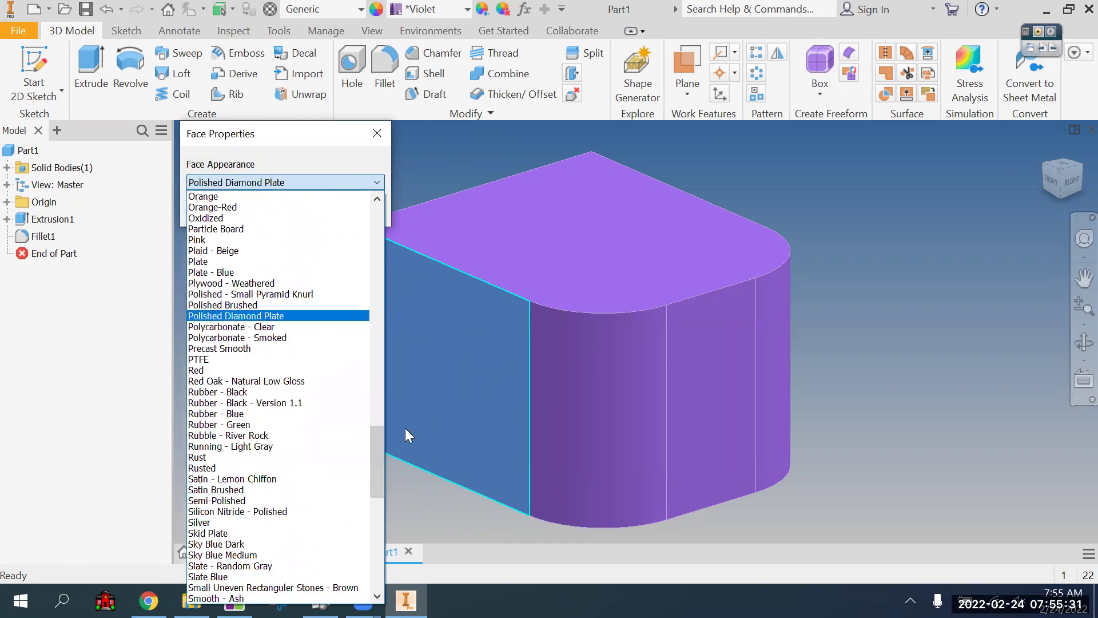
left_click(273, 213)
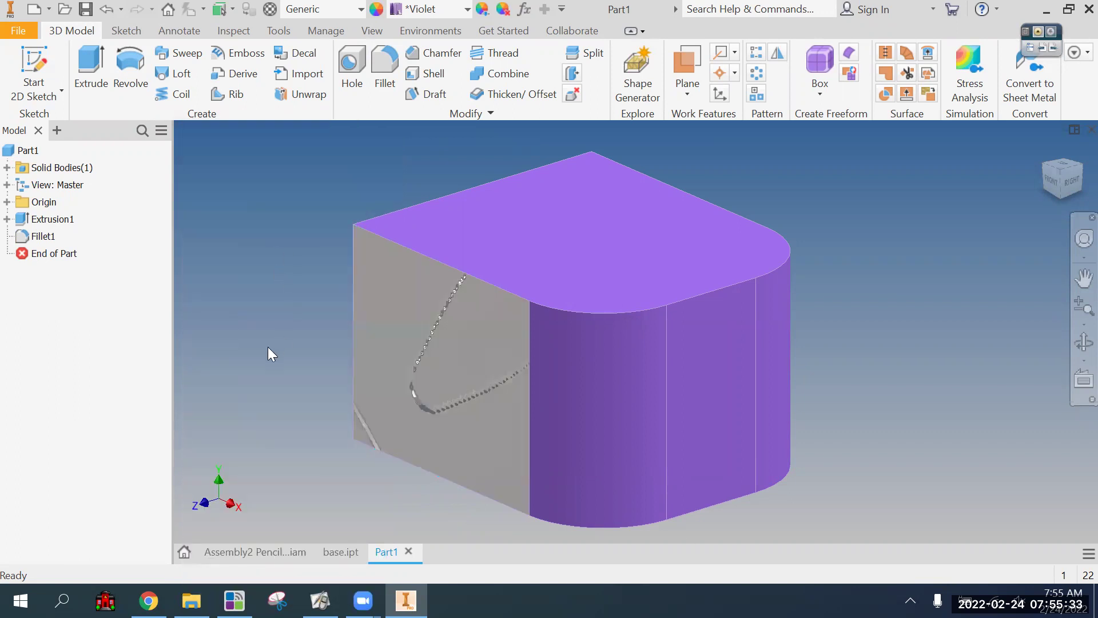
Step: Change the appearance of the block's flat front face to Textured - Gray
middle_click_drag(254, 359, 354, 414, "shift")
right_click(375, 390)
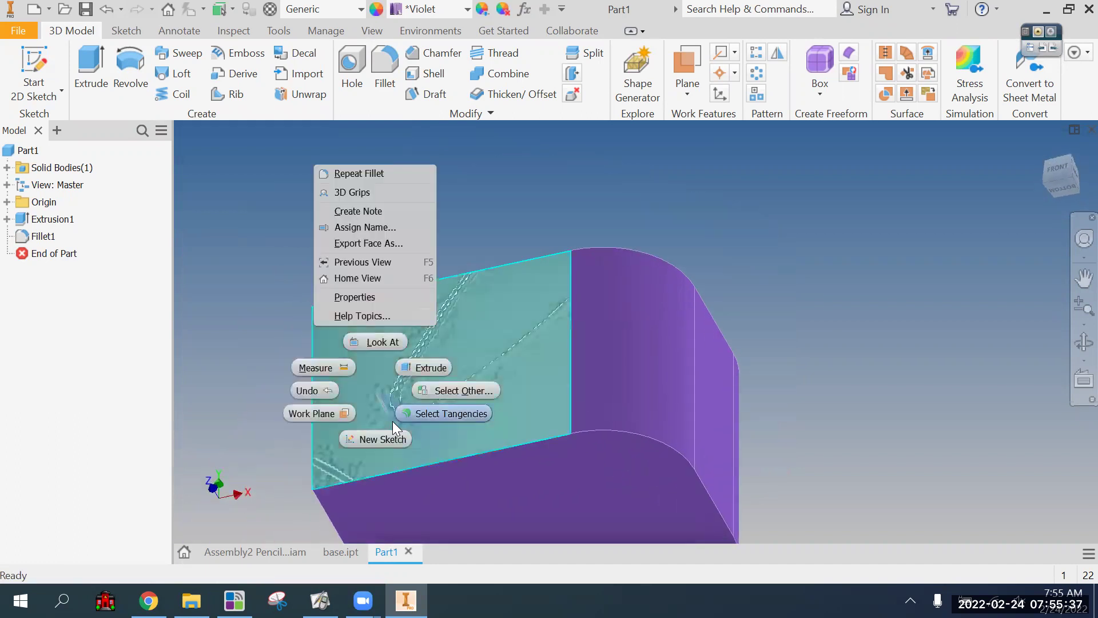
left_click(257, 339)
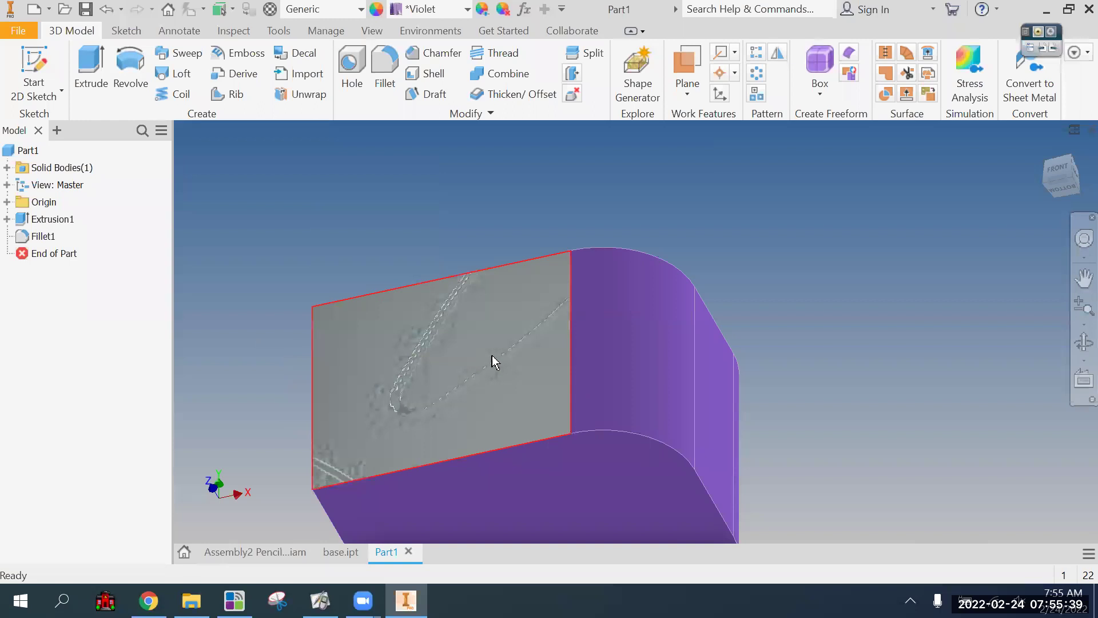
left_click(488, 258)
right_click(416, 343)
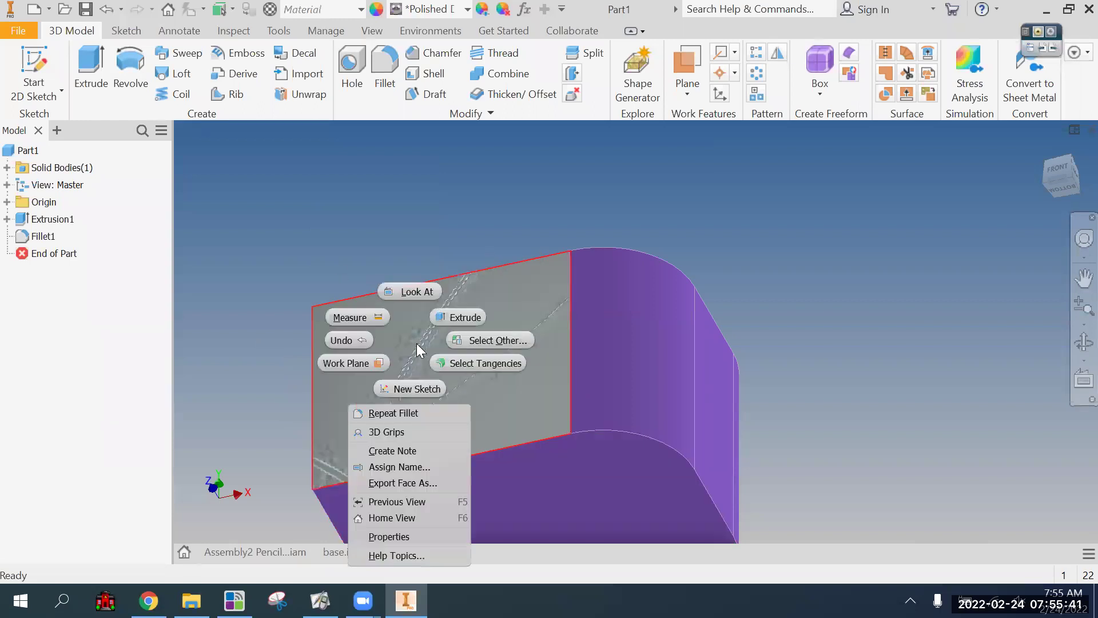
left_click(419, 537)
left_click(303, 181)
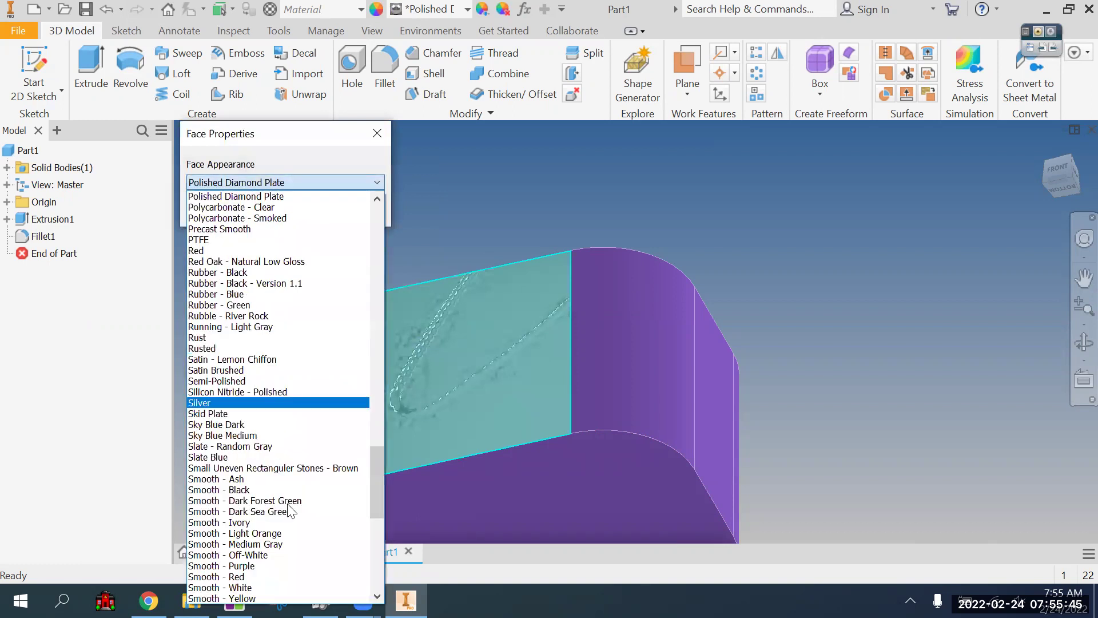
scroll(280, 533, "down", 12)
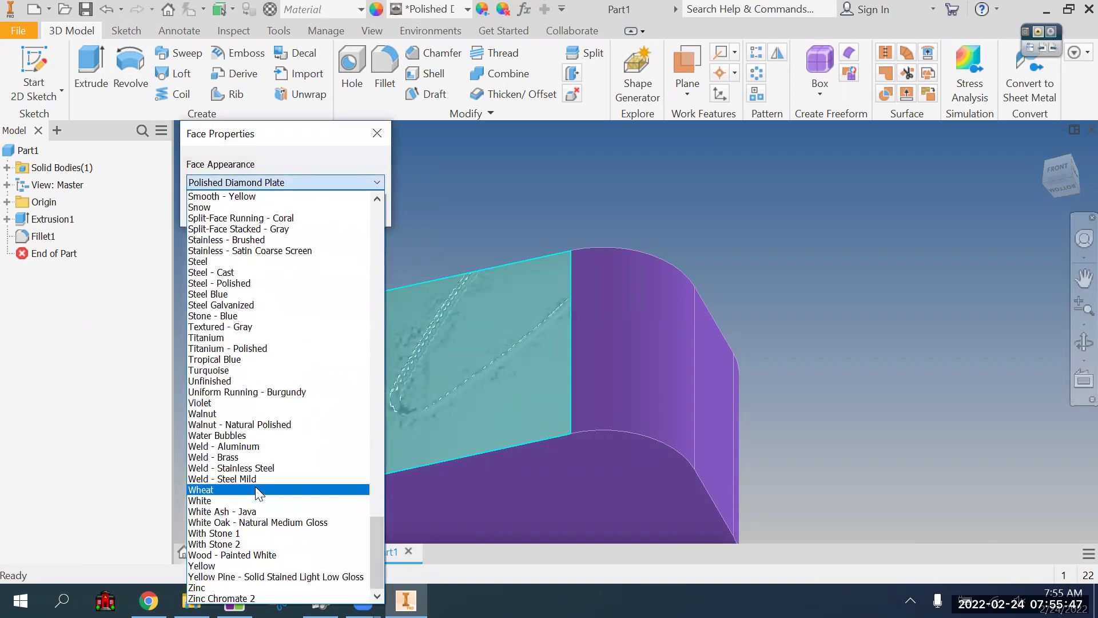
left_click(269, 326)
left_click(257, 211)
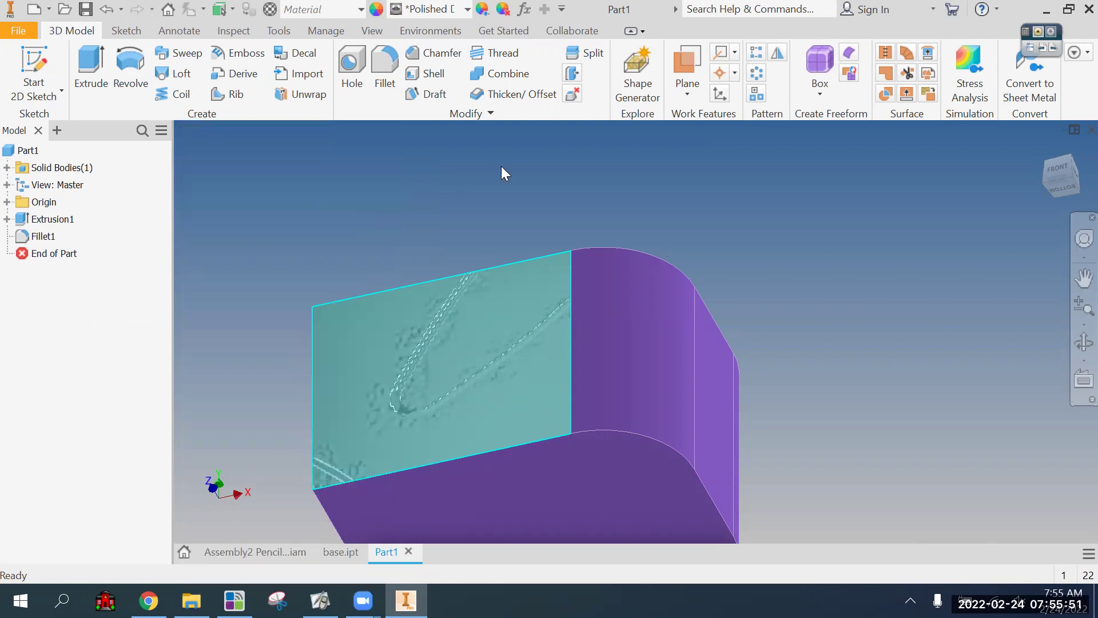
middle_click_drag(591, 181, 799, 361, "shift")
middle_click_drag(790, 343, 761, 394)
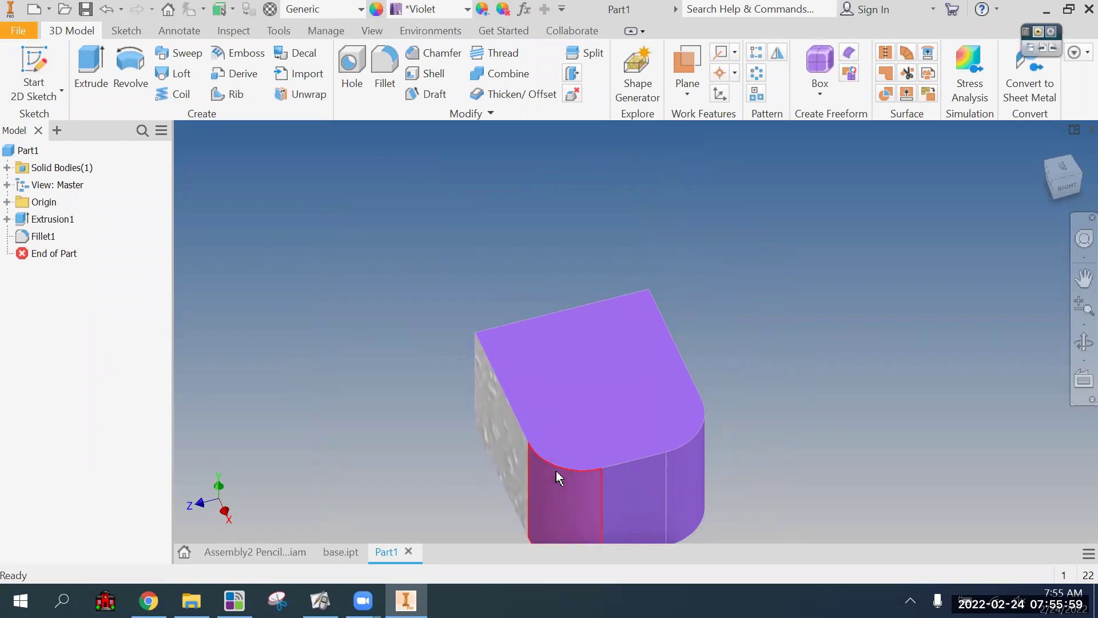
middle_click_drag(402, 326, 402, 406)
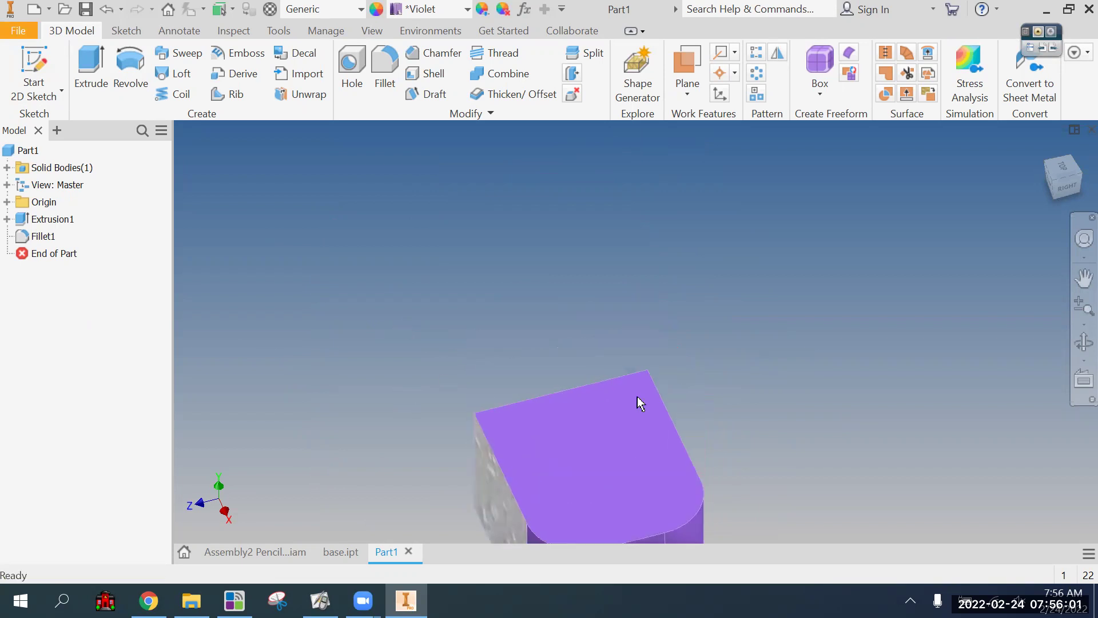
scroll(653, 410, "down", 2)
middle_click_drag(654, 410, 580, 353)
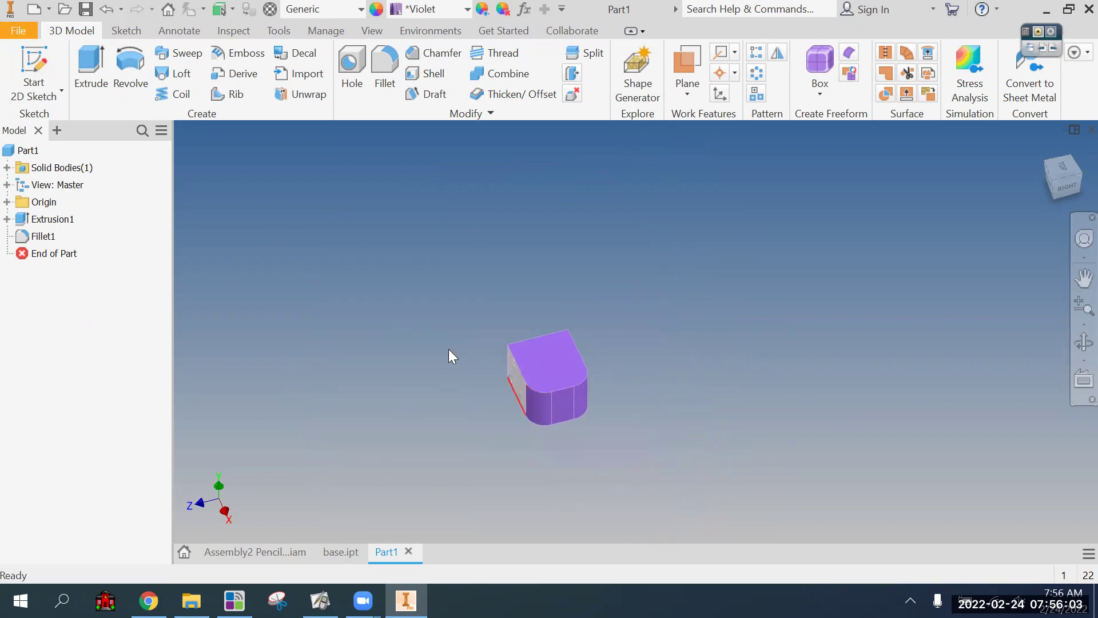
Step: Create a new part and start a 2D sketch on the front (XY) plane
left_click(49, 8)
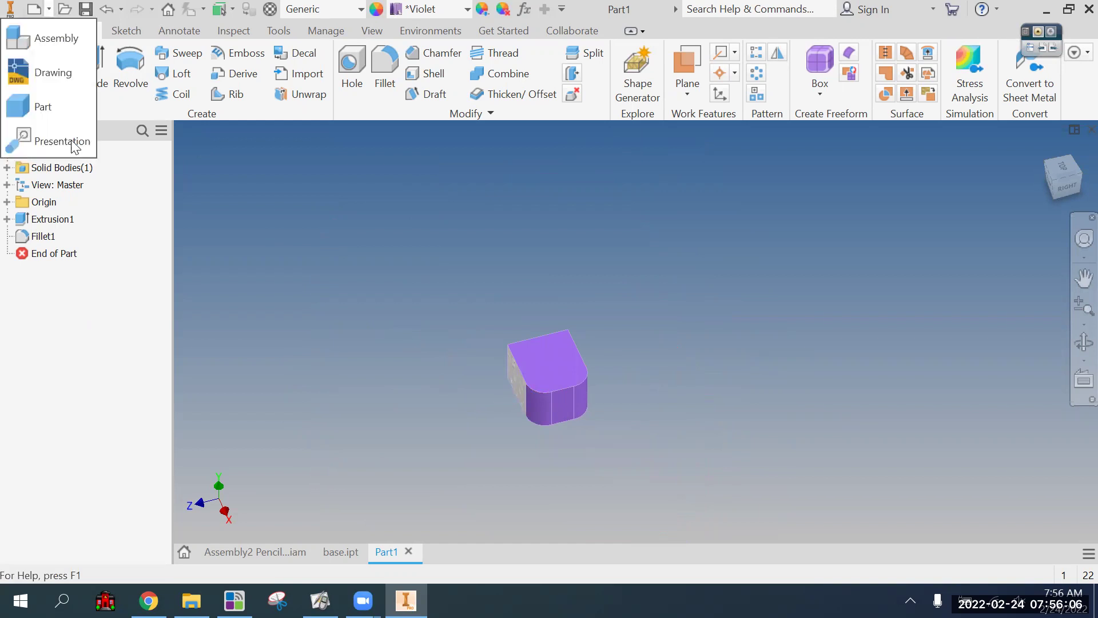
left_click(45, 106)
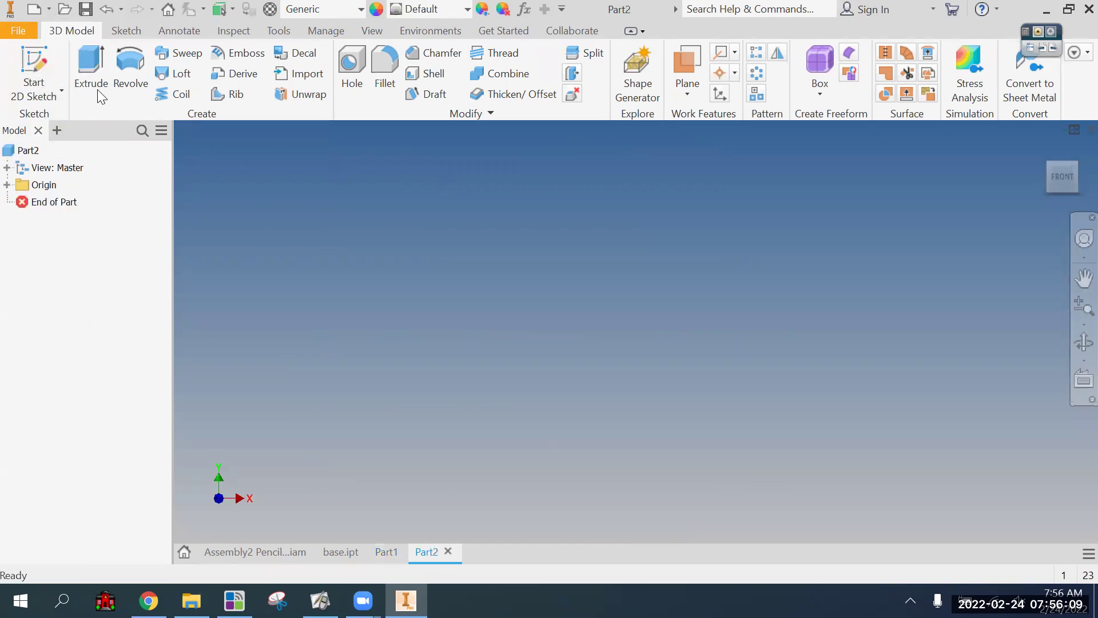
left_click(38, 56)
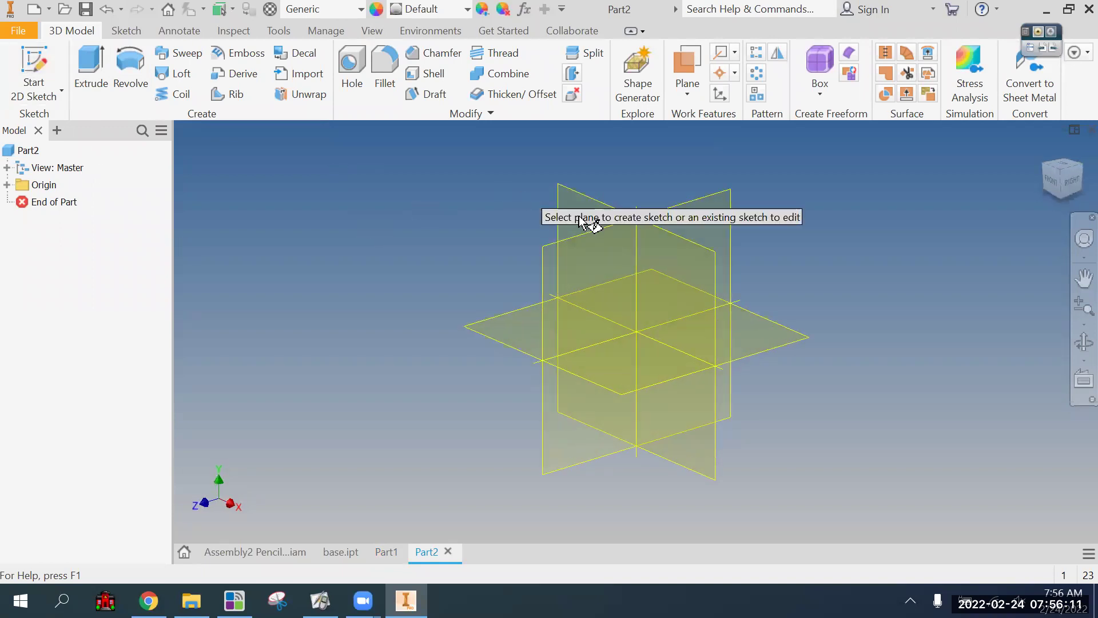
left_click(558, 186)
Step: Sketch a rectangle 3 in wide and 6 in tall with one corner on the origin, and finish the sketch
mouse_move(672, 241)
middle_mouse_down()
mouse_move(528, 319)
mouse_move(457, 338)
middle_mouse_up()
left_click(216, 64)
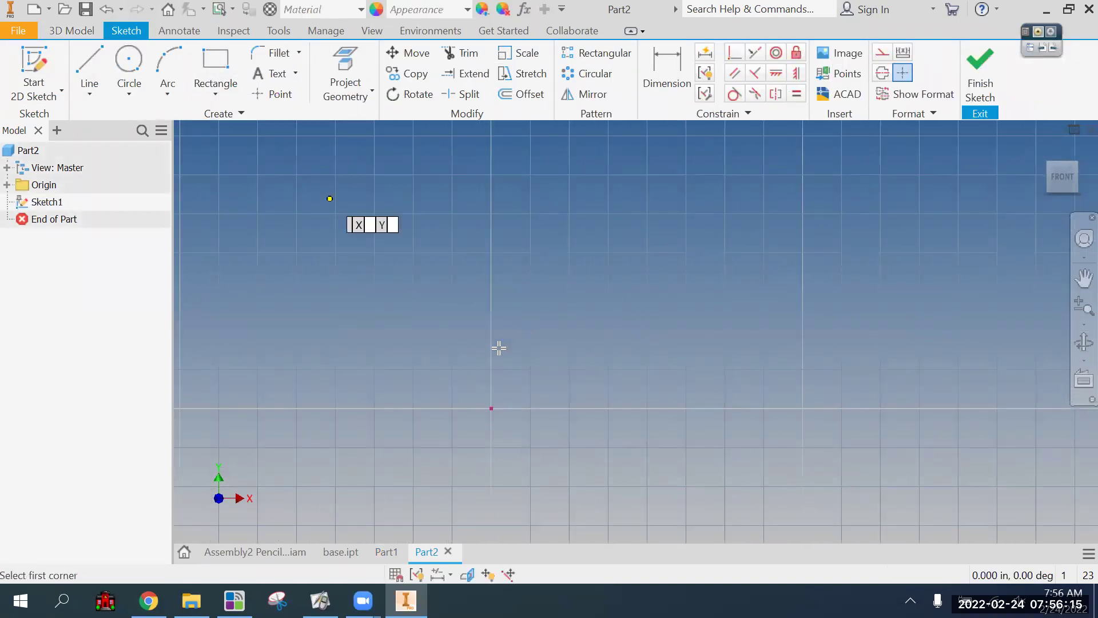
left_click(491, 408)
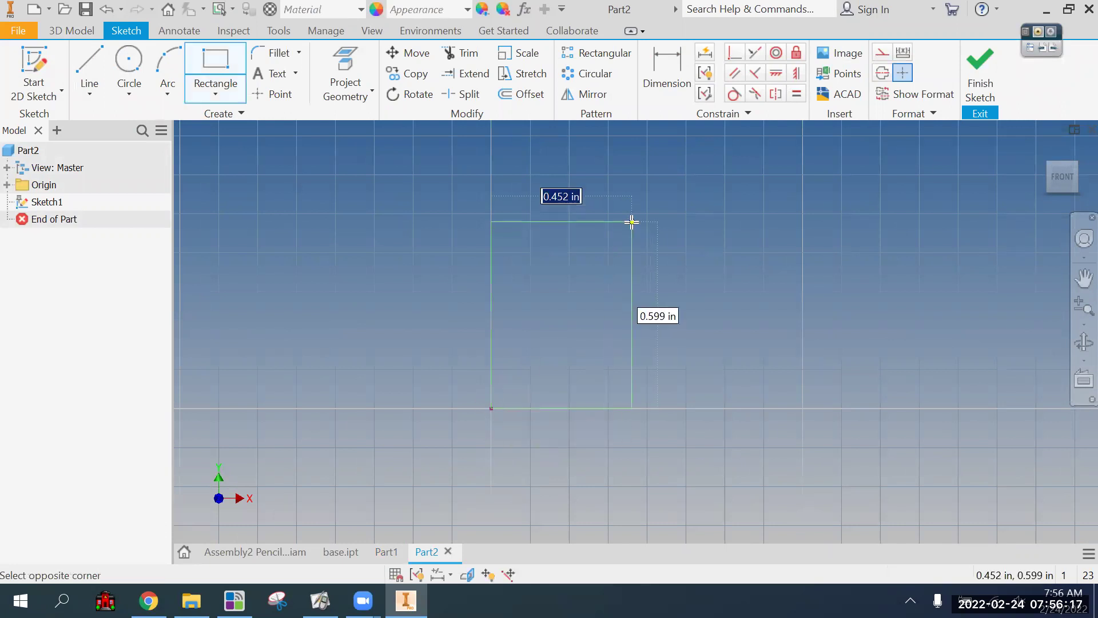
type("3")
key("Tab")
type("4")
key("Return")
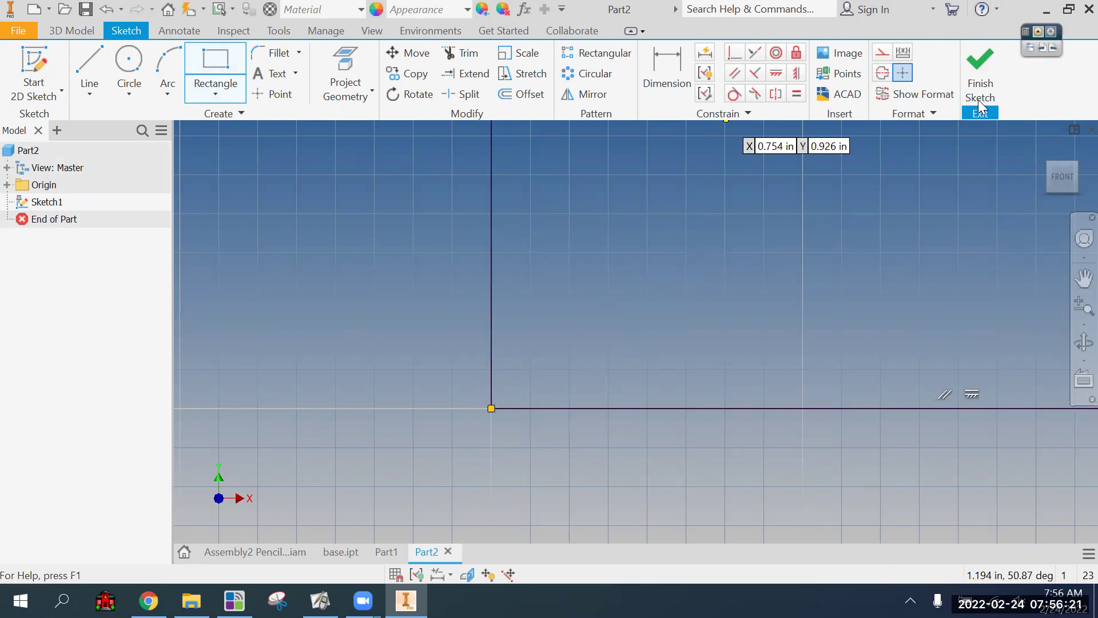
left_click(981, 75)
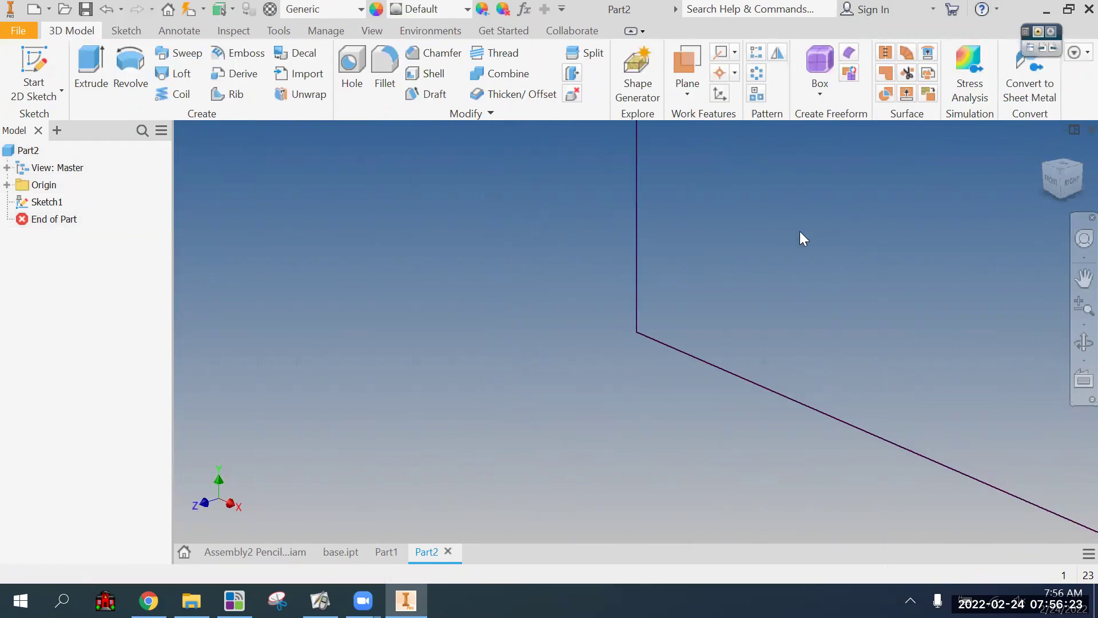
Step: Extrude the rectangle 0.5 in into a solid slab
key("e")
left_click(467, 351)
type("0.5")
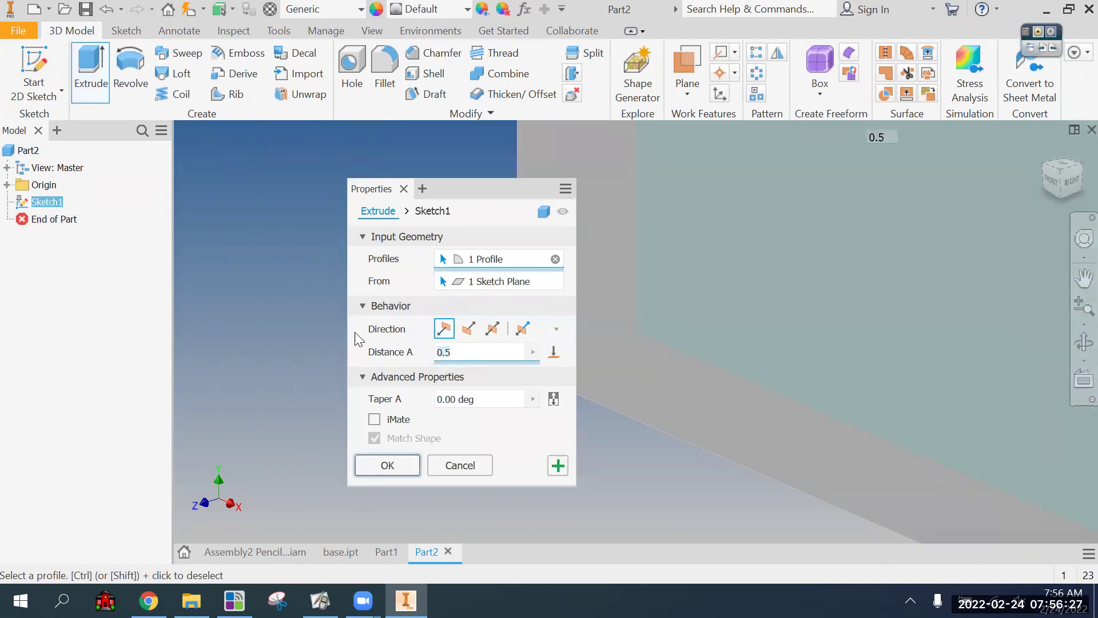
left_click(387, 465)
Step: Sketch on the slab's large front face, offsetting its outline inward by about 0.24 in, and finish the sketch
scroll(350, 453, "down", 5)
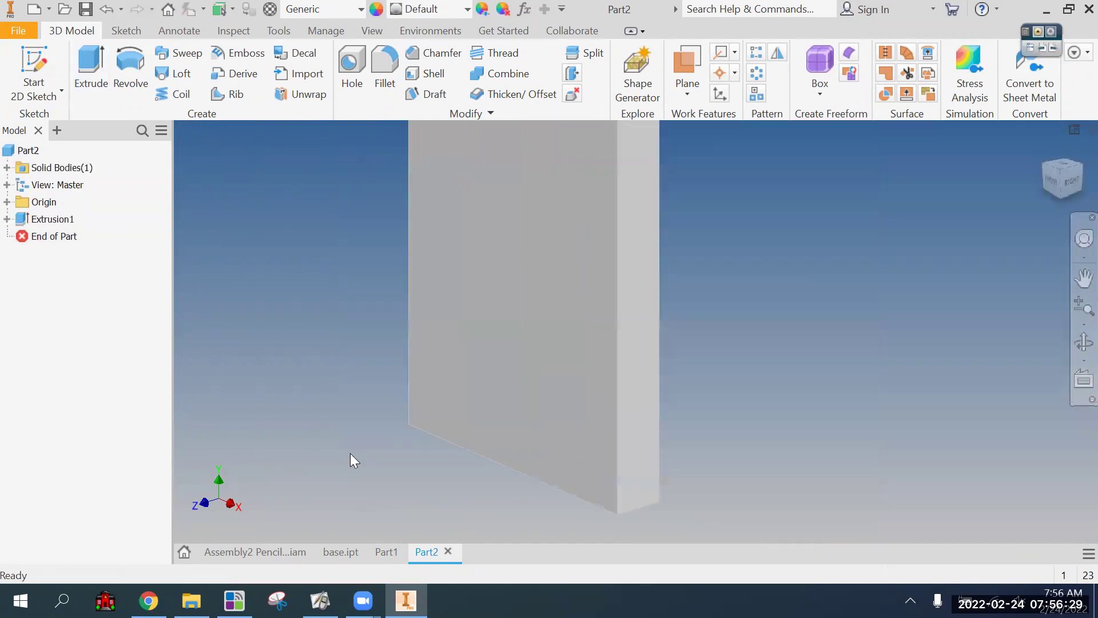
middle_click_drag(352, 349, 365, 374)
left_click(51, 86)
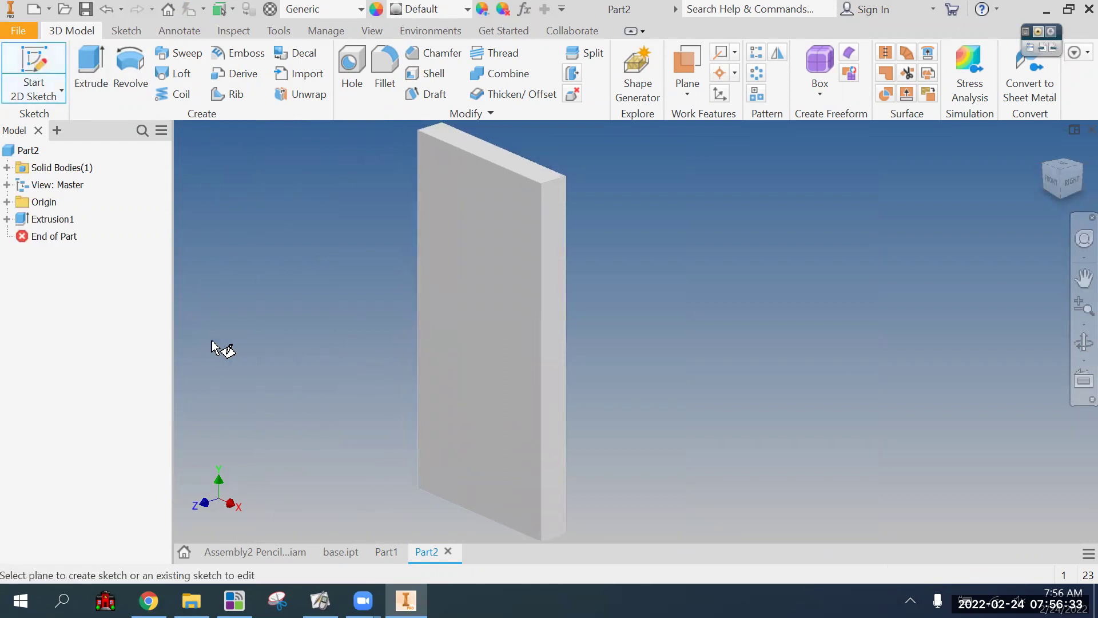
left_click(489, 290)
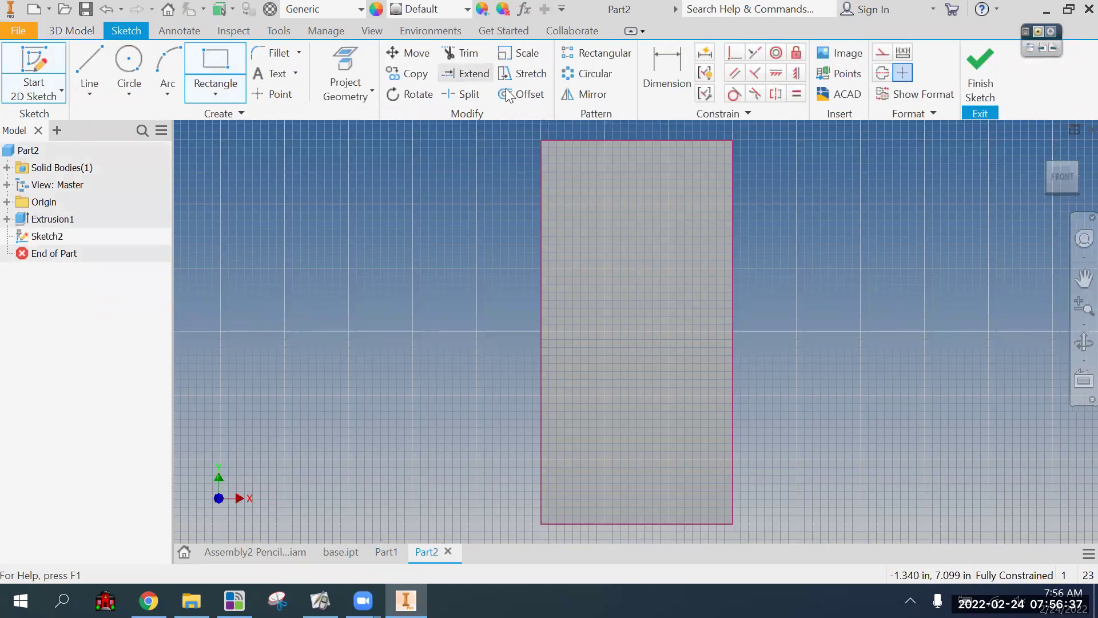
left_click(595, 141)
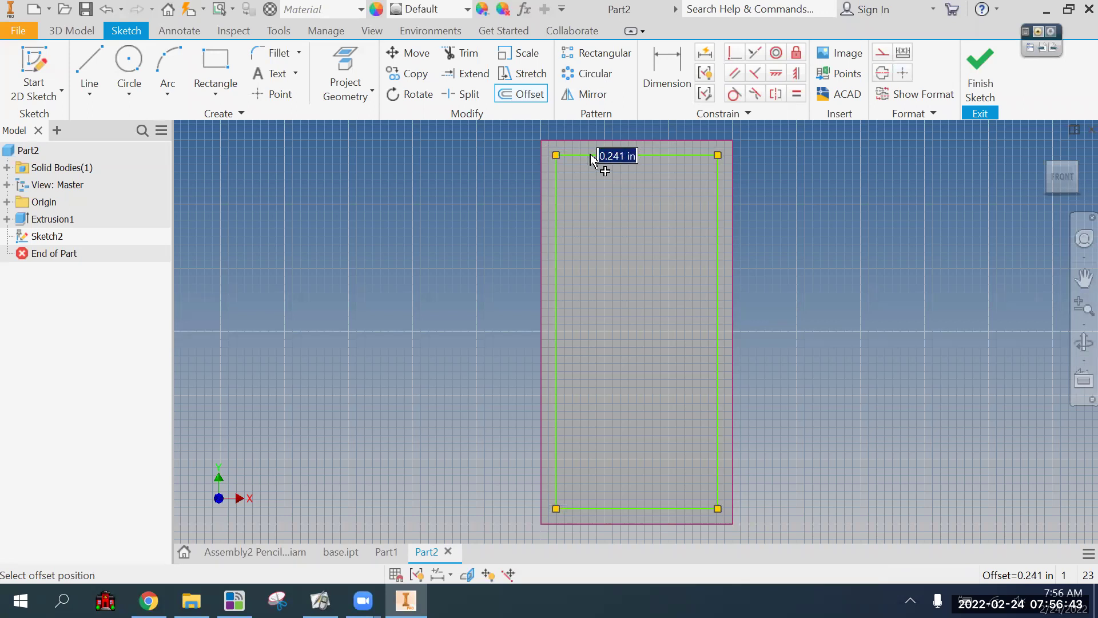
left_click(592, 160)
left_click(979, 74)
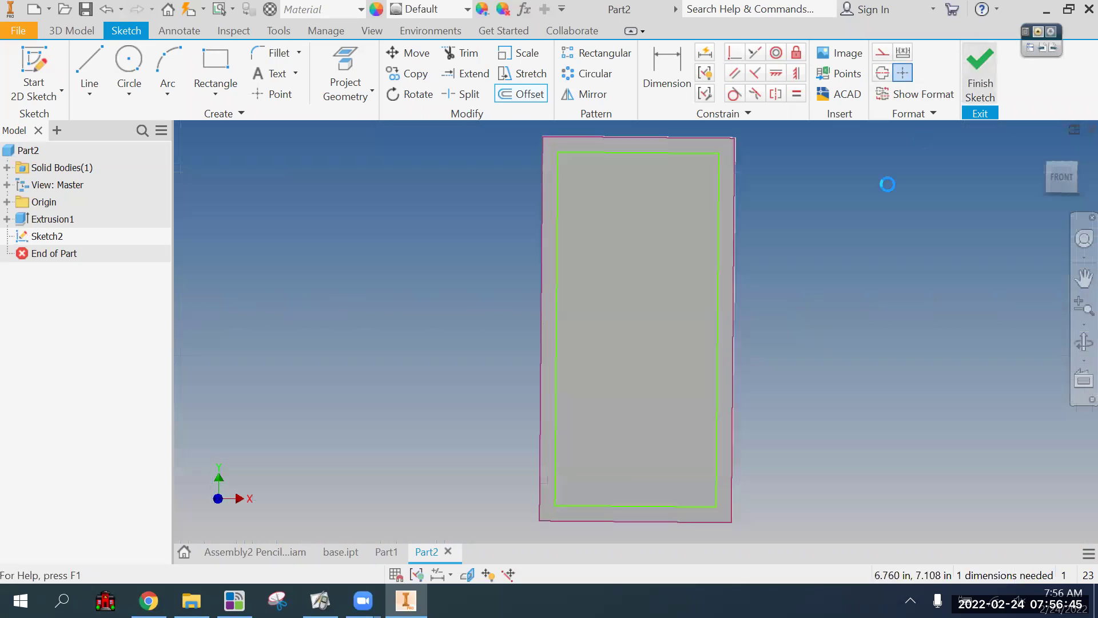
Step: Cut the inner rectangle of the front-face sketch 0.02 in deep into the slab with Extrude
key("e")
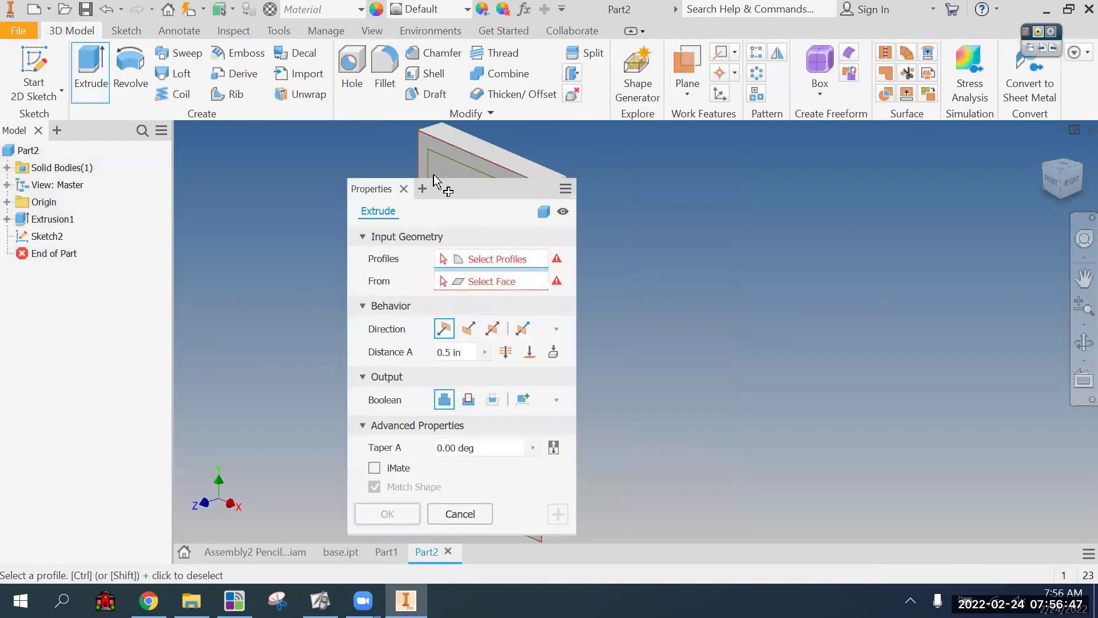
left_click_drag(435, 182, 264, 234)
left_click(490, 229)
left_click(297, 450)
left_click_drag(301, 401, 227, 412)
type("0.2")
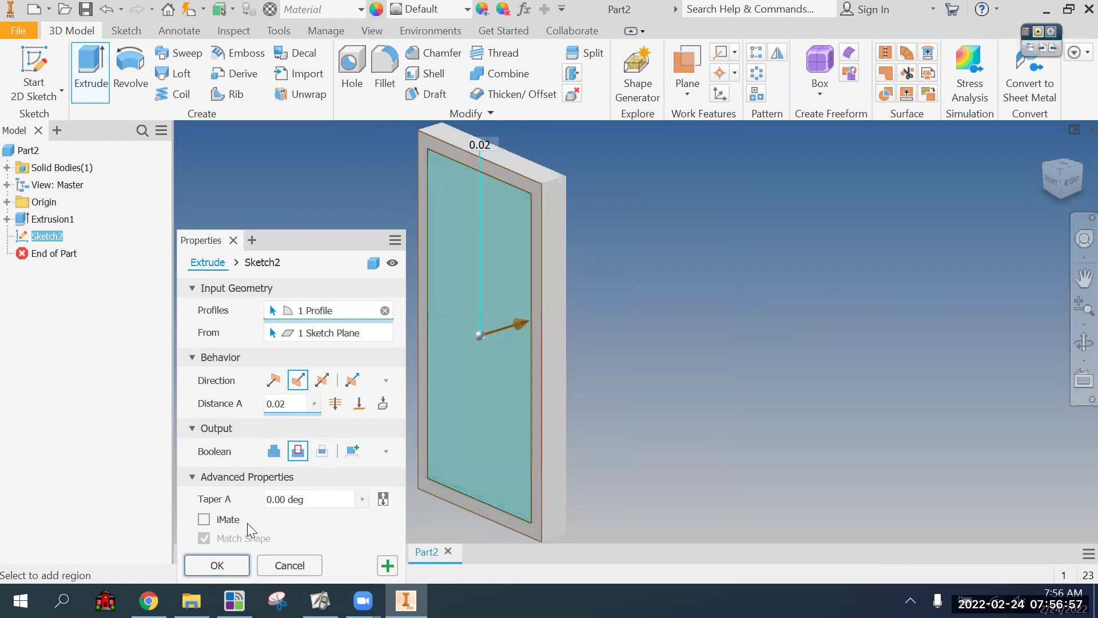
left_click(213, 564)
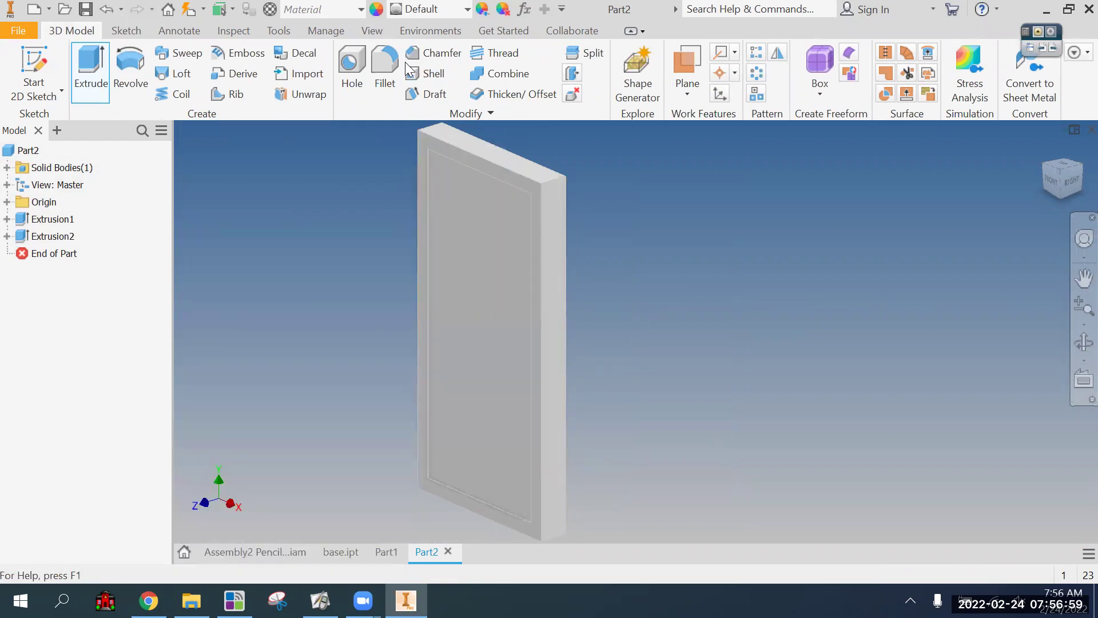
Step: Fillet the slab's four short corner edges, enlarging the radius beyond 0.125 in to give broad rounded corners
left_click(553, 180)
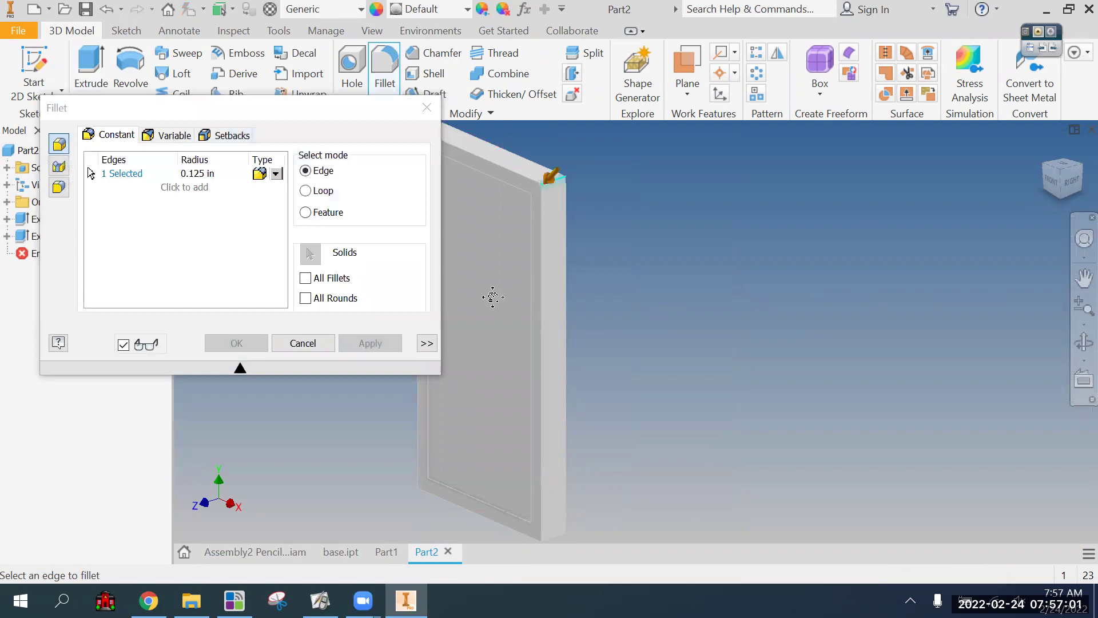
middle_click_drag(489, 297, 576, 329)
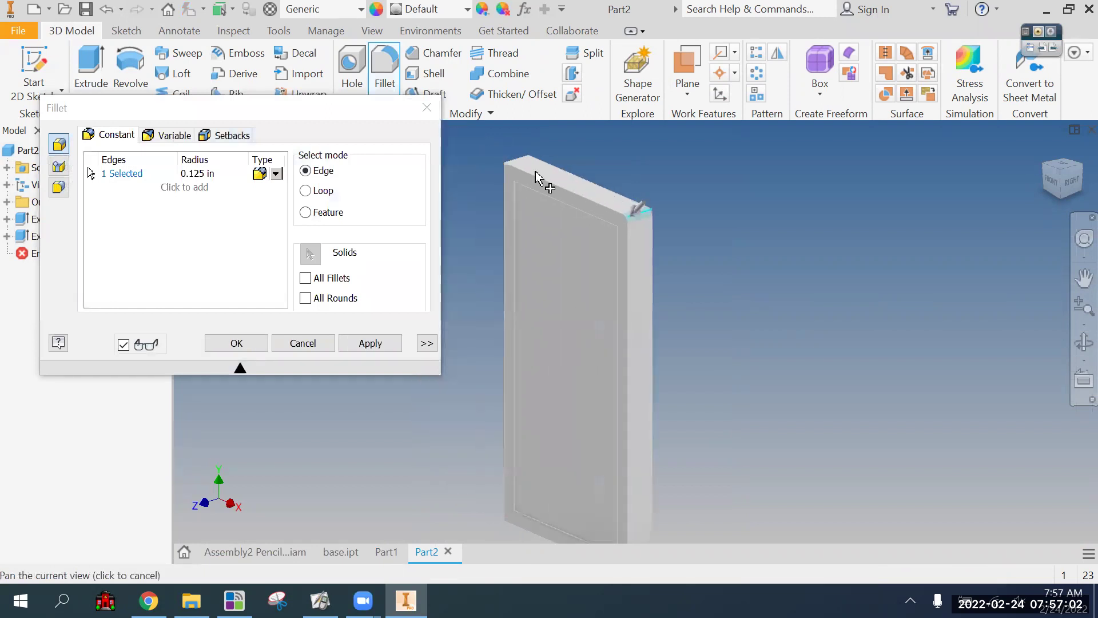
left_click(504, 372)
middle_click_drag(531, 455, 526, 296)
left_click(638, 422)
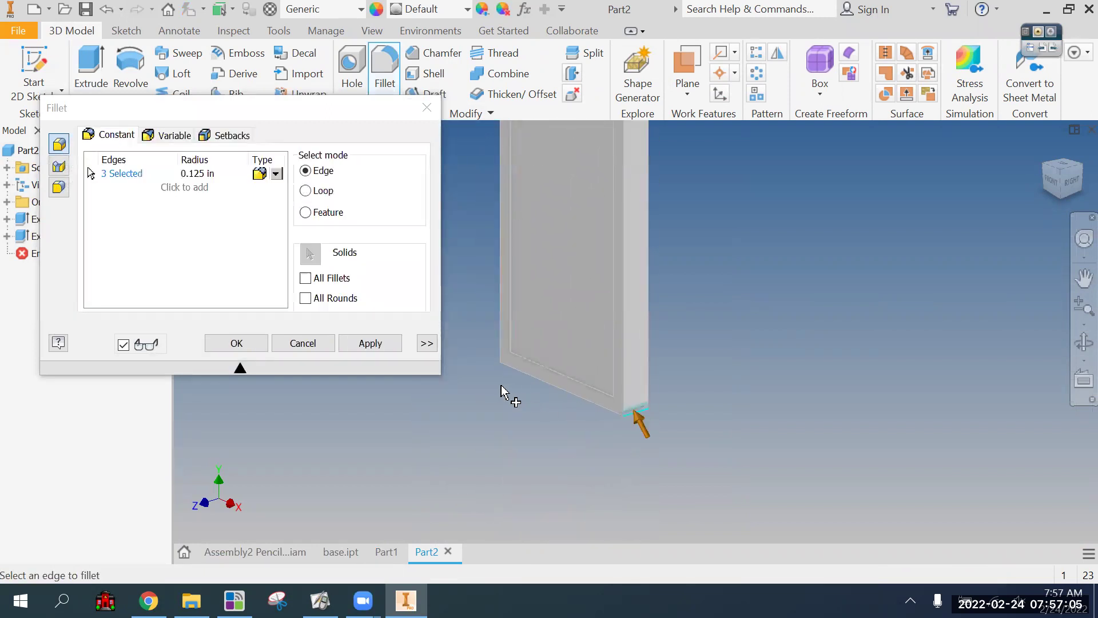
scroll(518, 343, "up", 5)
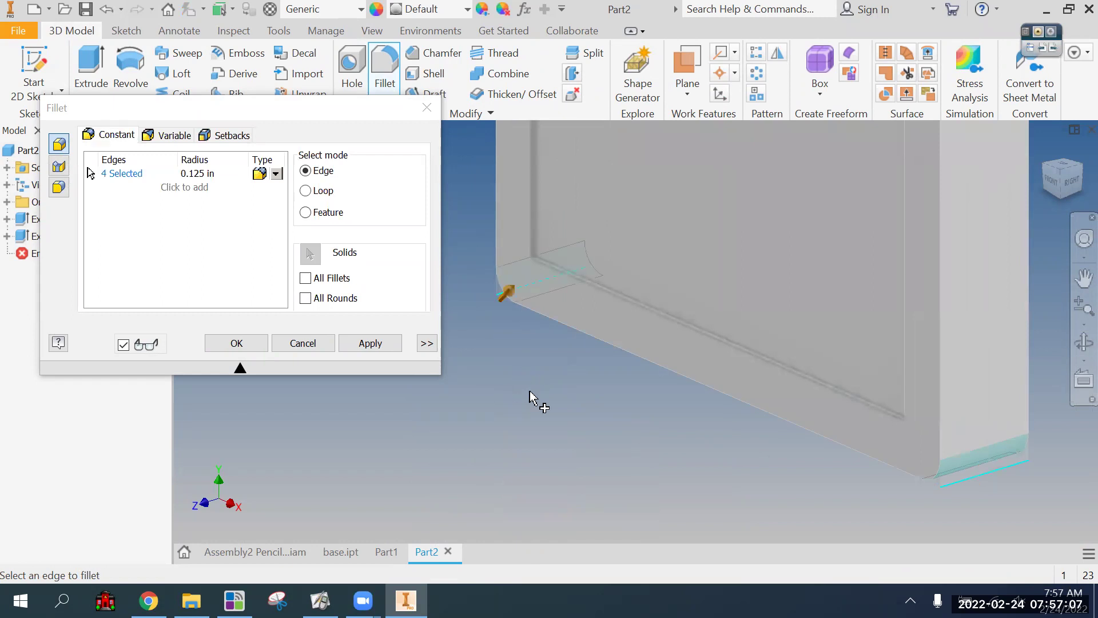
mouse_move(572, 423)
middle_mouse_down("shift")
mouse_move(586, 400)
mouse_move(580, 437)
middle_mouse_up("shift")
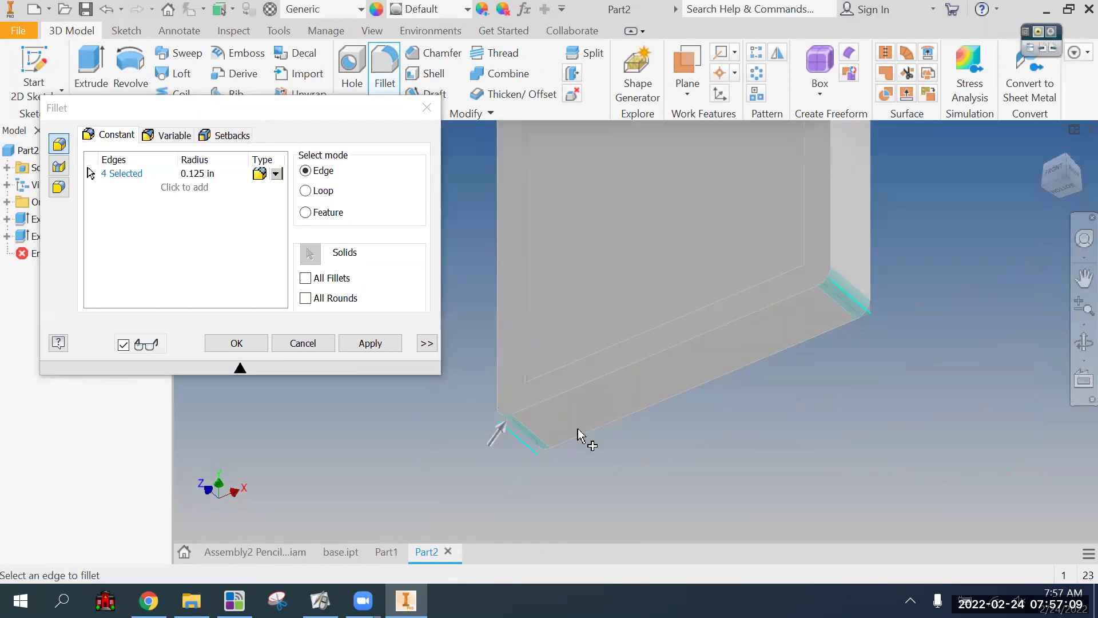
left_click_drag(504, 425, 517, 407)
middle_click_drag(587, 480, 339, 391, "shift")
left_click(236, 343)
middle_click_drag(392, 321, 383, 494)
middle_click_drag(402, 409, 421, 377, "shift")
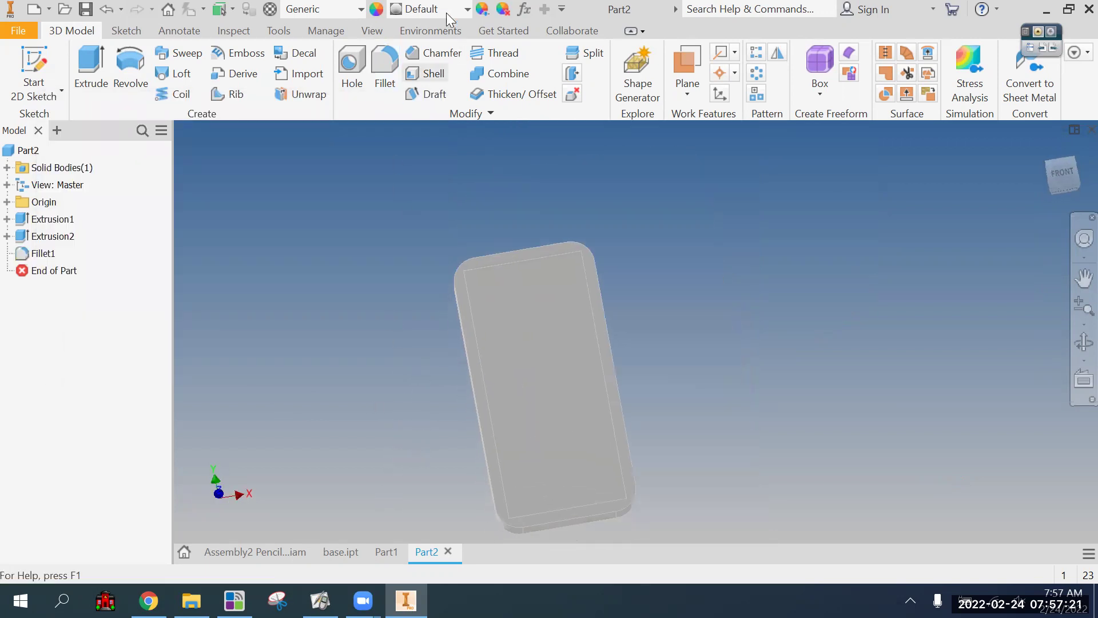
Step: Apply the Glossy - Black appearance to the whole rounded slab
left_click(466, 9)
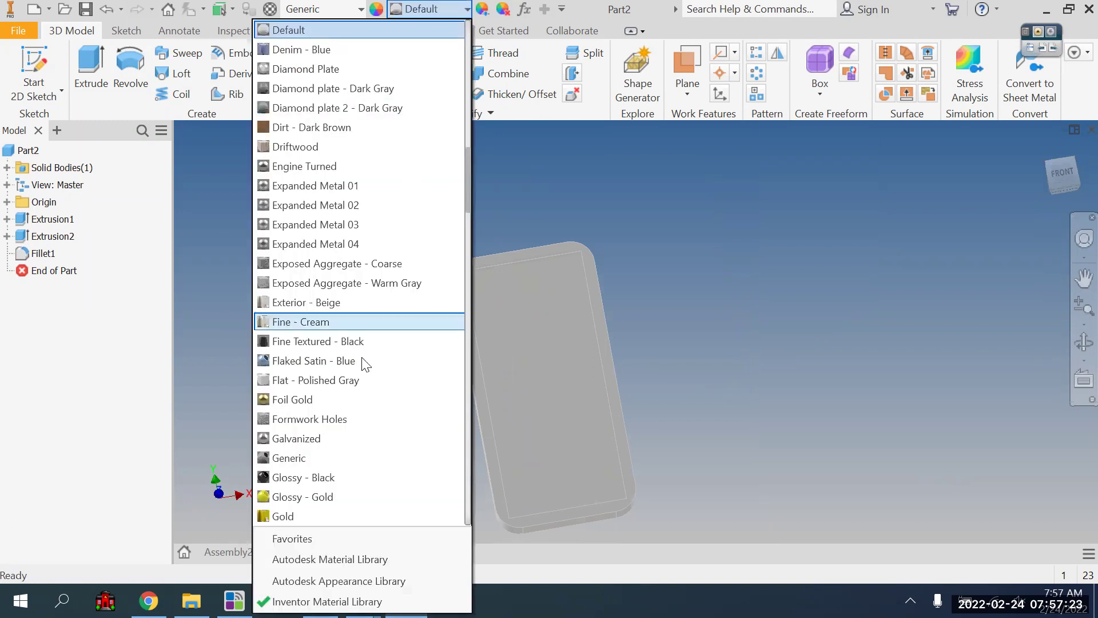
left_click(346, 471)
middle_click_drag(354, 438, 331, 458, "shift")
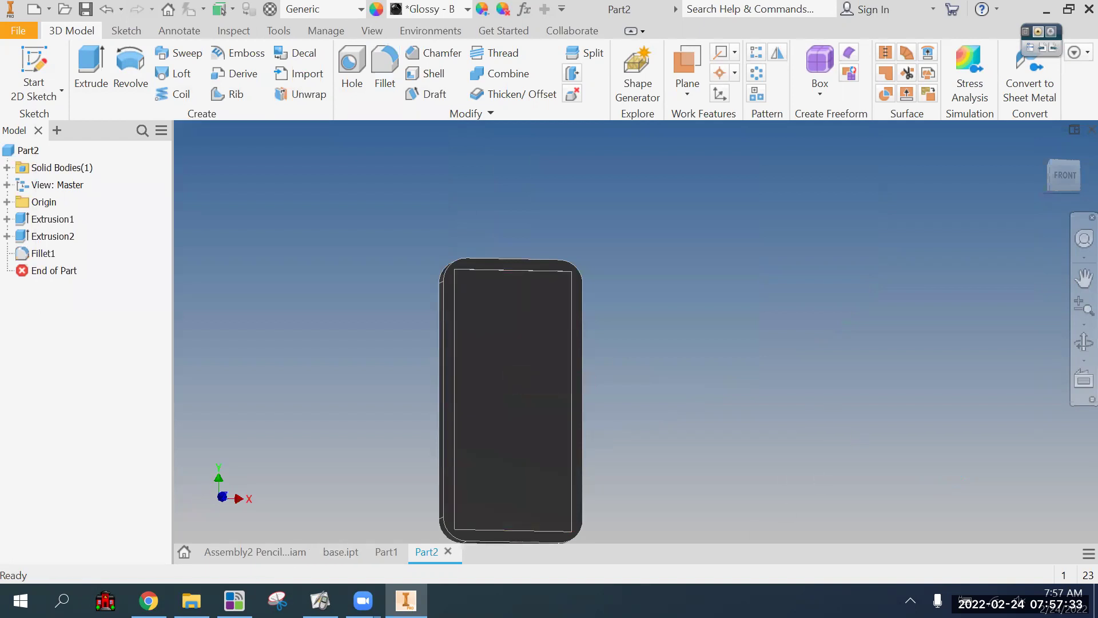
Step: Switch to File Explorer, preview the phone home-screen picture and close the preview
left_click(191, 600)
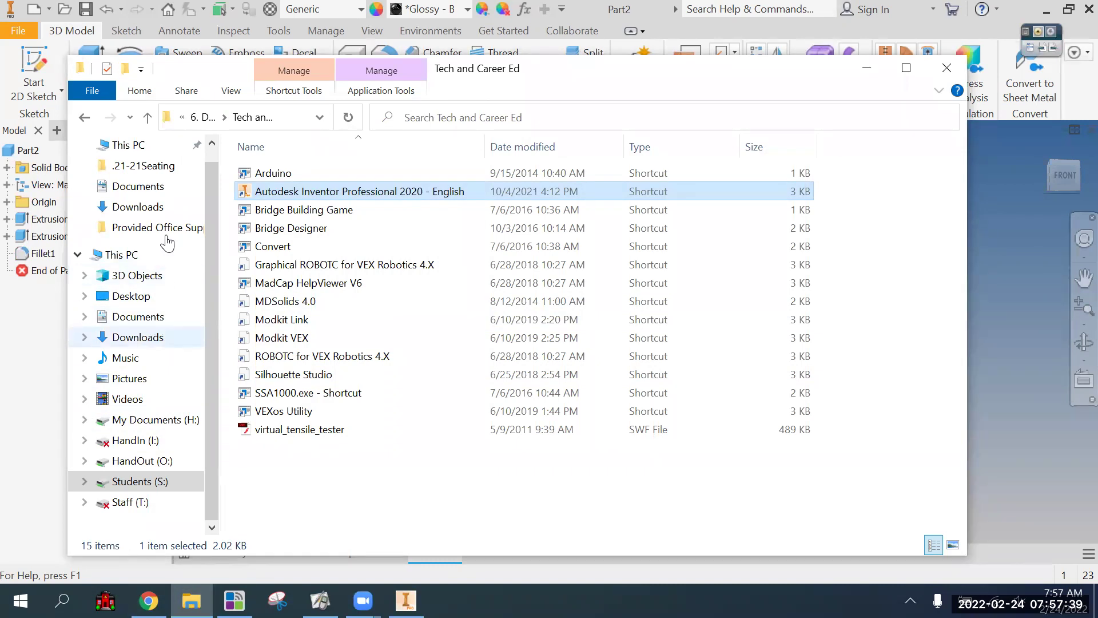
left_click_drag(515, 66, 1097, 92)
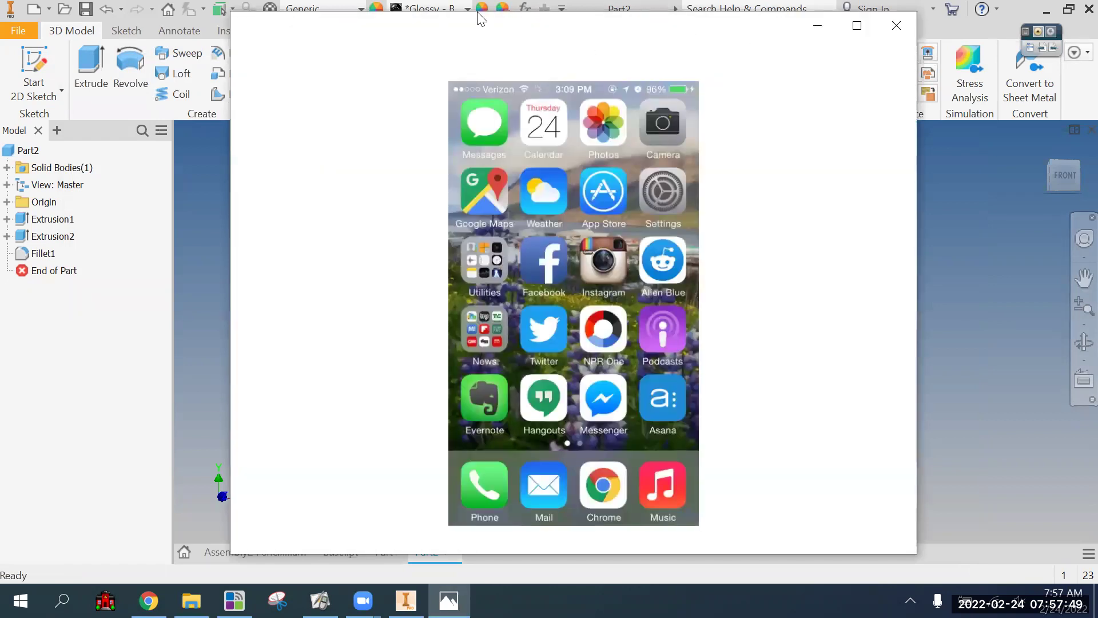
left_click(898, 25)
Step: Start a sketch on the recessed front face and insert the phone home-screen image once
left_click(36, 58)
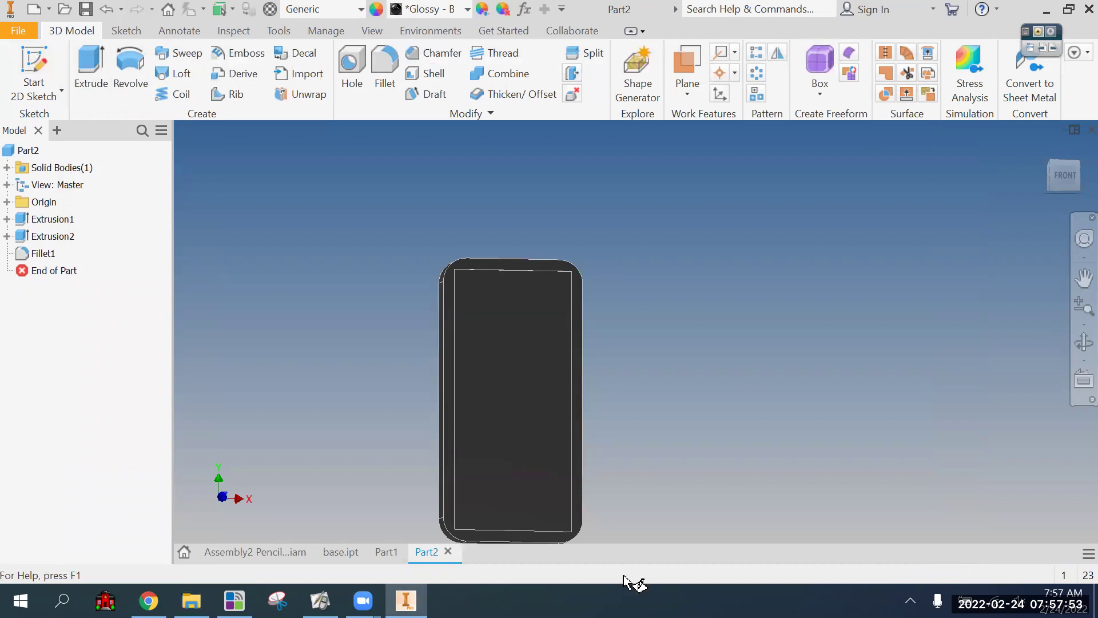
left_click(523, 355)
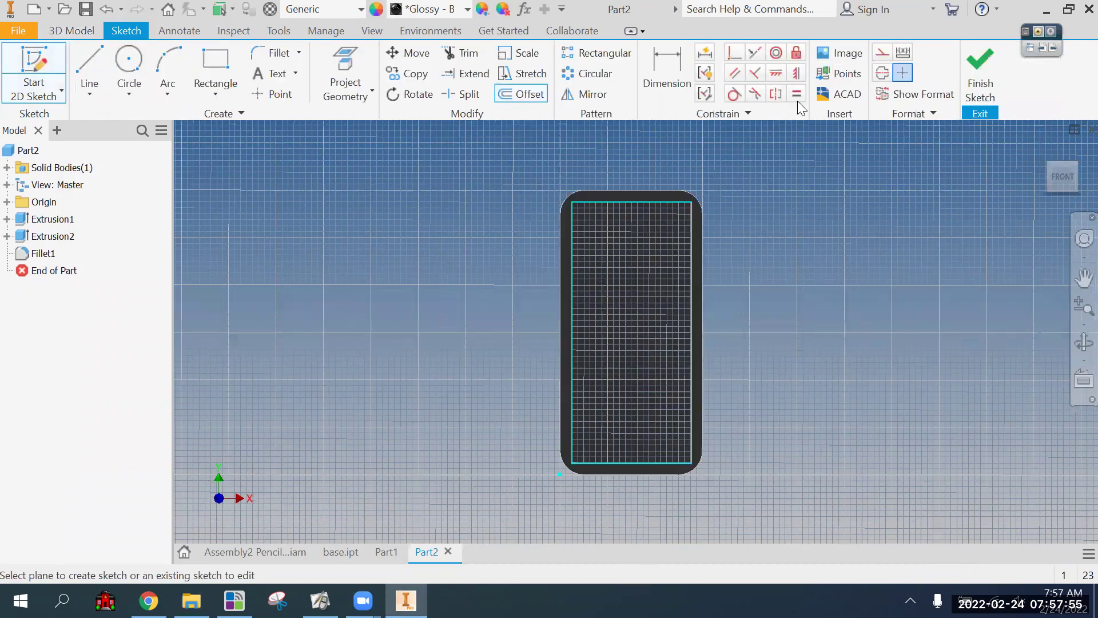
left_click(832, 52)
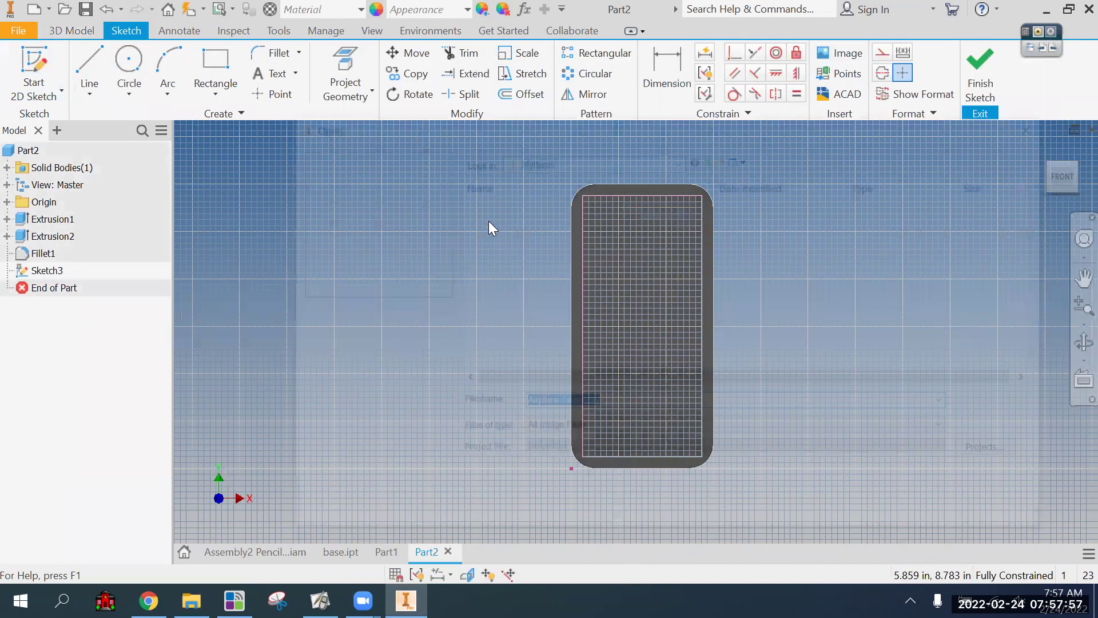
key("Escape")
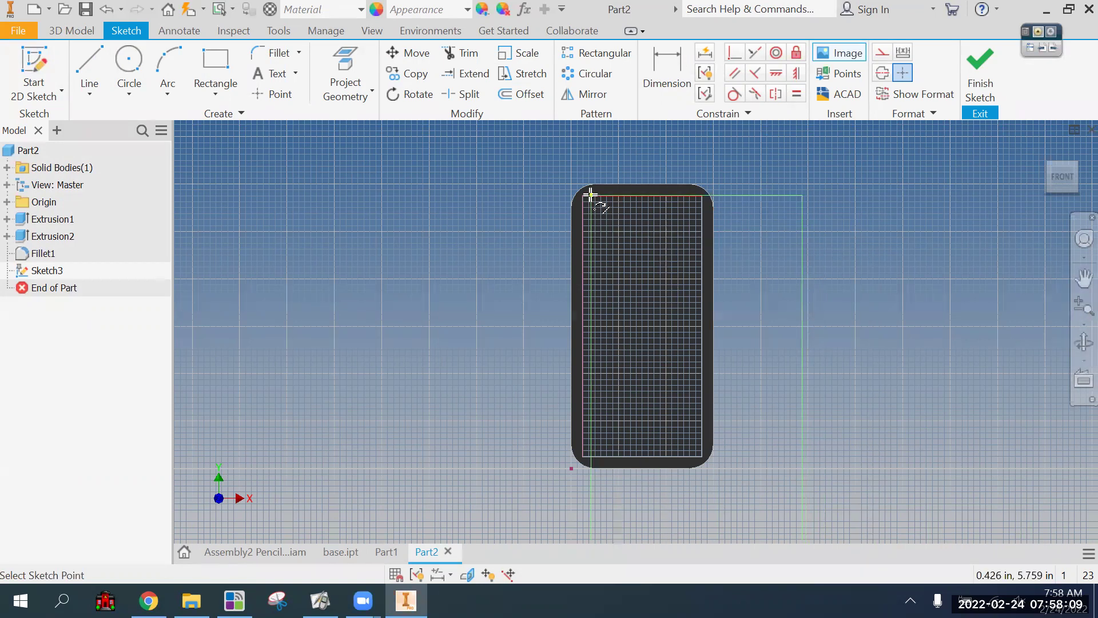
left_click(564, 175)
right_click(870, 260)
left_click(928, 258)
Step: Move, straighten and resize the image until it covers the whole recessed face, and finish the sketch
middle_click_drag(868, 376, 856, 325)
mouse_move(761, 496)
left_mouse_down()
mouse_move(652, 483)
mouse_move(666, 371)
mouse_move(658, 307)
mouse_move(663, 358)
left_mouse_up()
left_click_drag(578, 206, 601, 185)
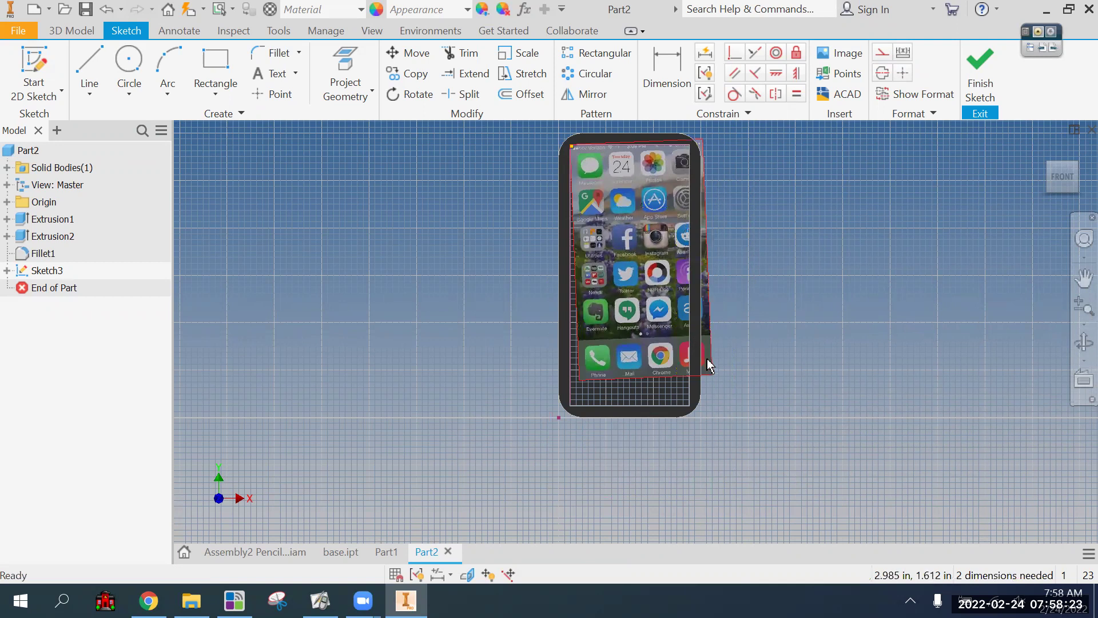
mouse_move(679, 390)
left_mouse_down()
mouse_move(717, 406)
mouse_move(754, 380)
left_mouse_up()
left_click(980, 74)
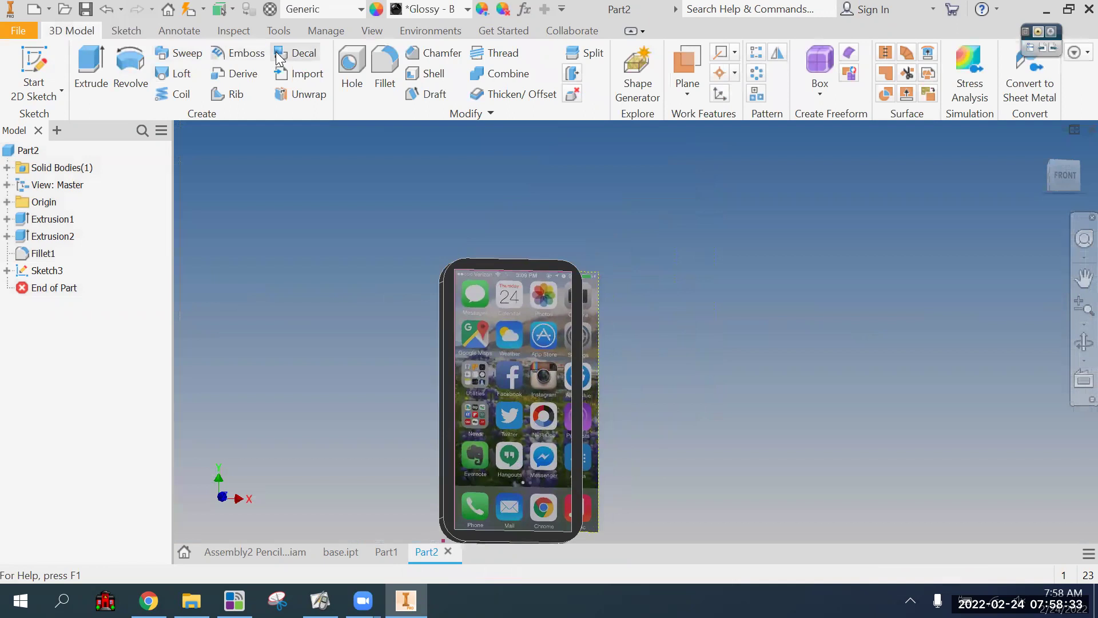
Step: Apply the home-screen image as a decal on the recessed front face and inspect the phone from below
left_click(288, 53)
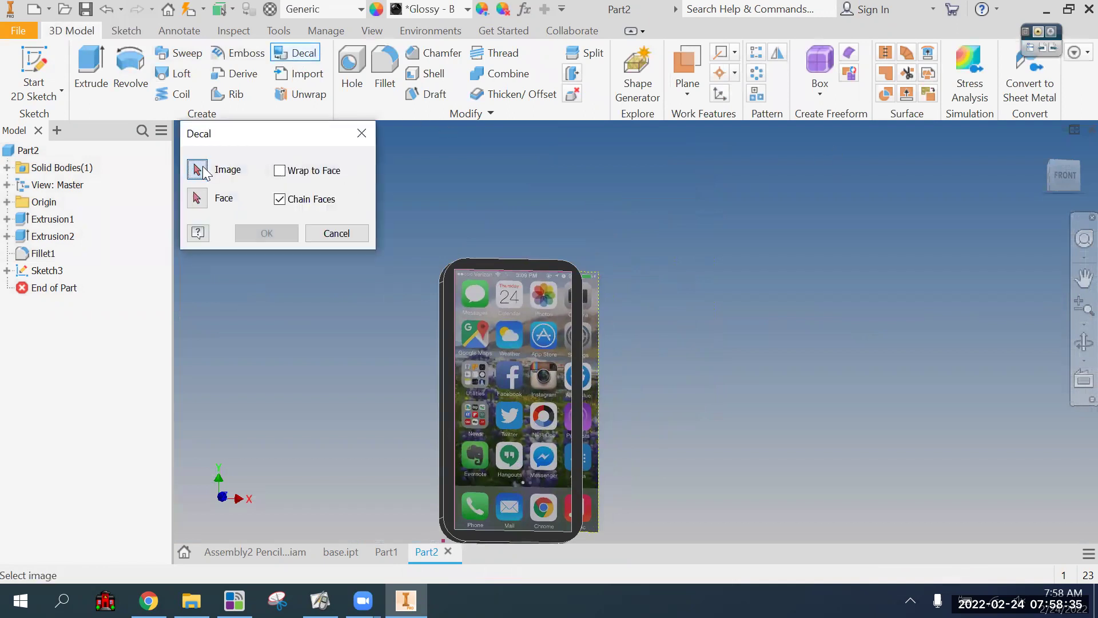
left_click(509, 346)
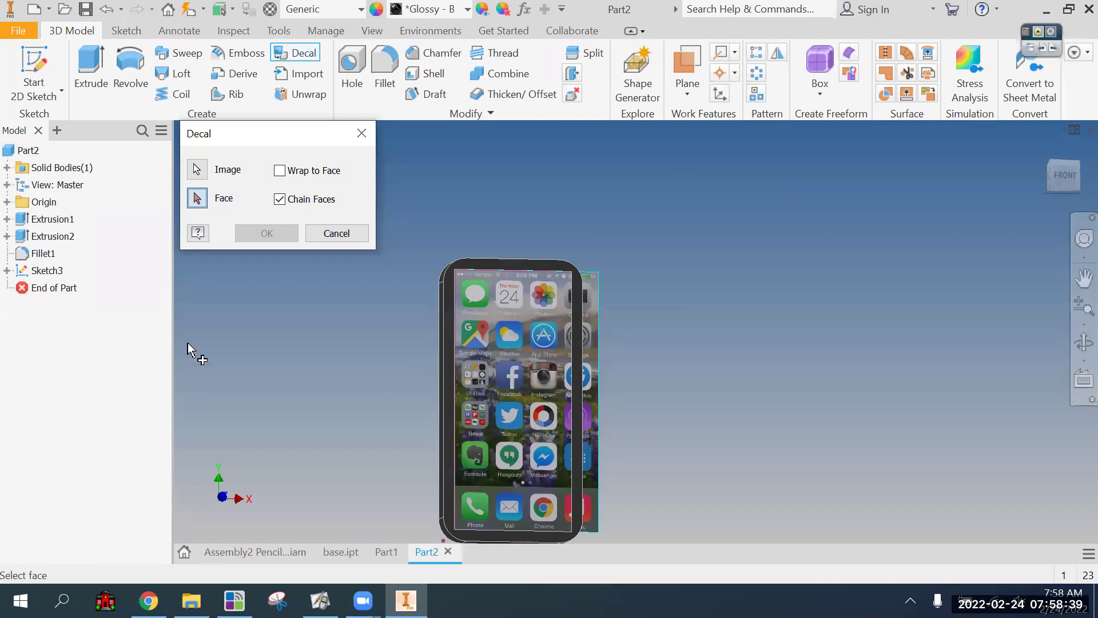
left_click(512, 348)
left_click(264, 235)
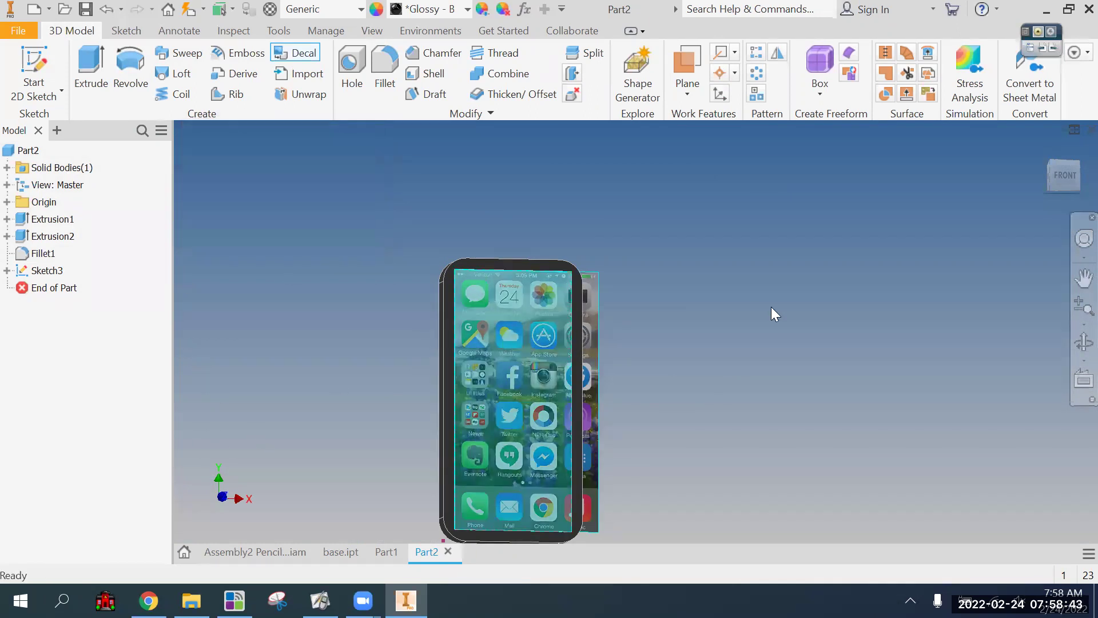
middle_click_drag(772, 354, 857, 228, "shift")
middle_click_drag(675, 364, 736, 337, "shift")
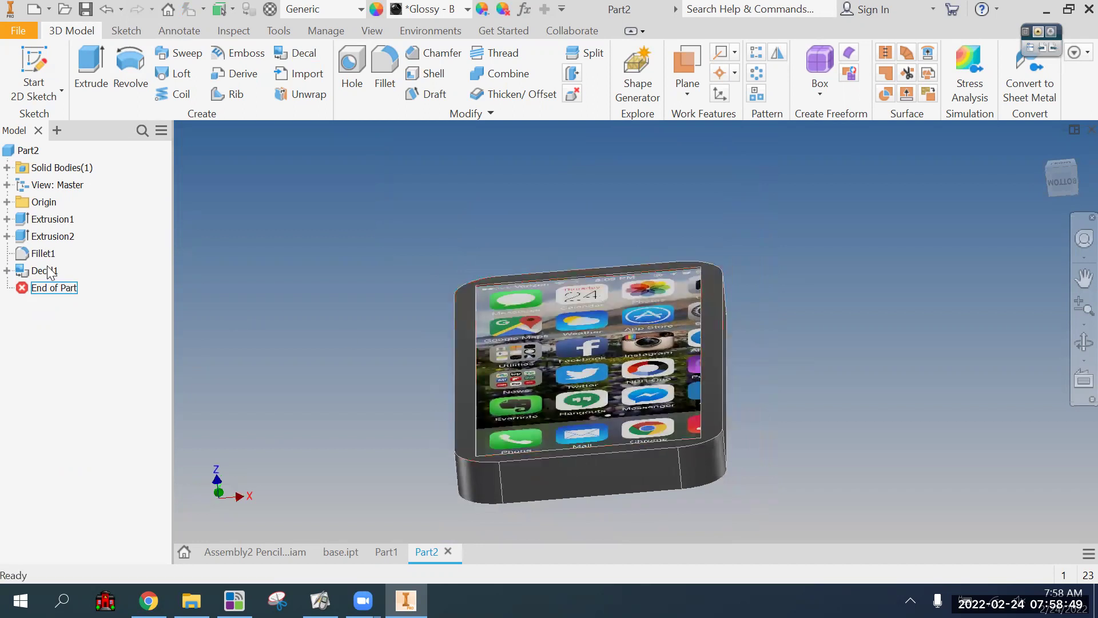
middle_click_drag(409, 320, 761, 404, "shift")
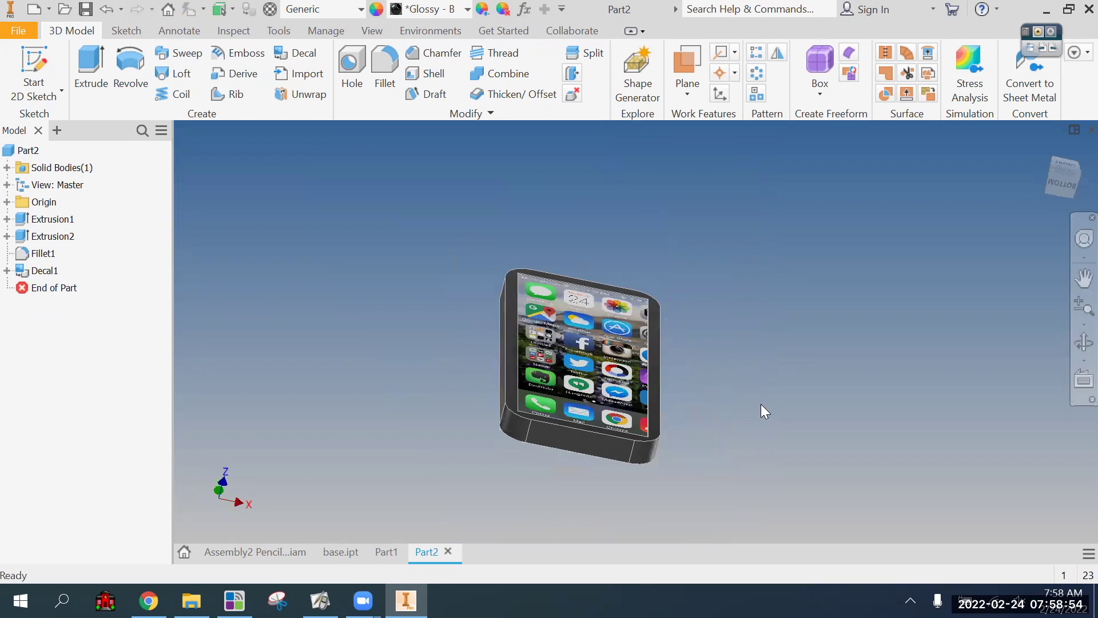
Step: Glance at the desk organizer assembly, return to the phone part and save it as SmartPhone.ipt
left_click(280, 548)
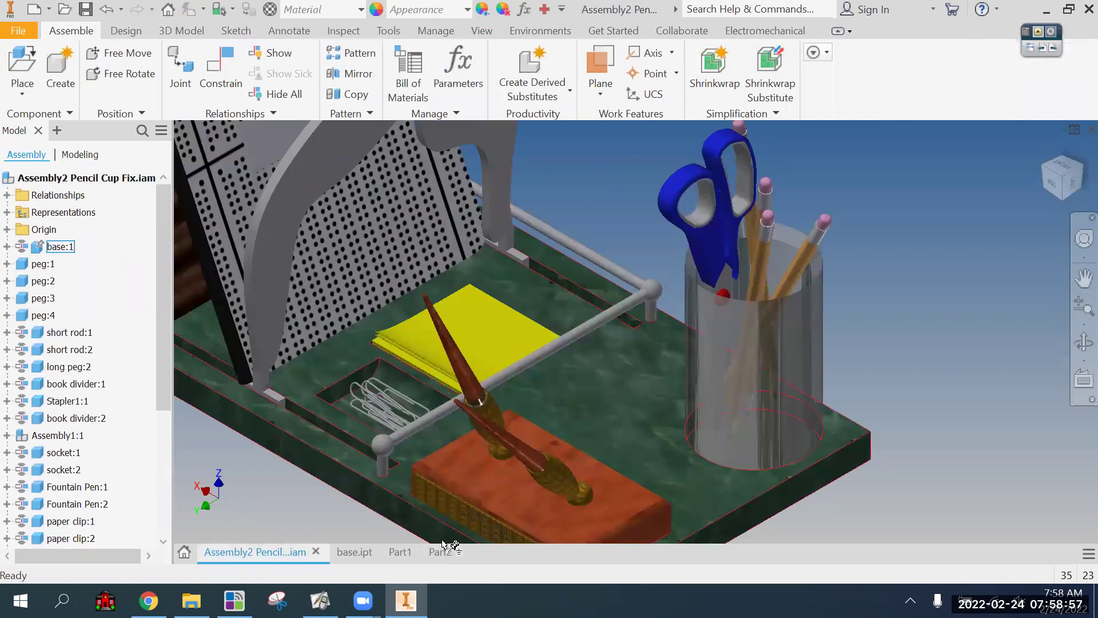
left_click(438, 552)
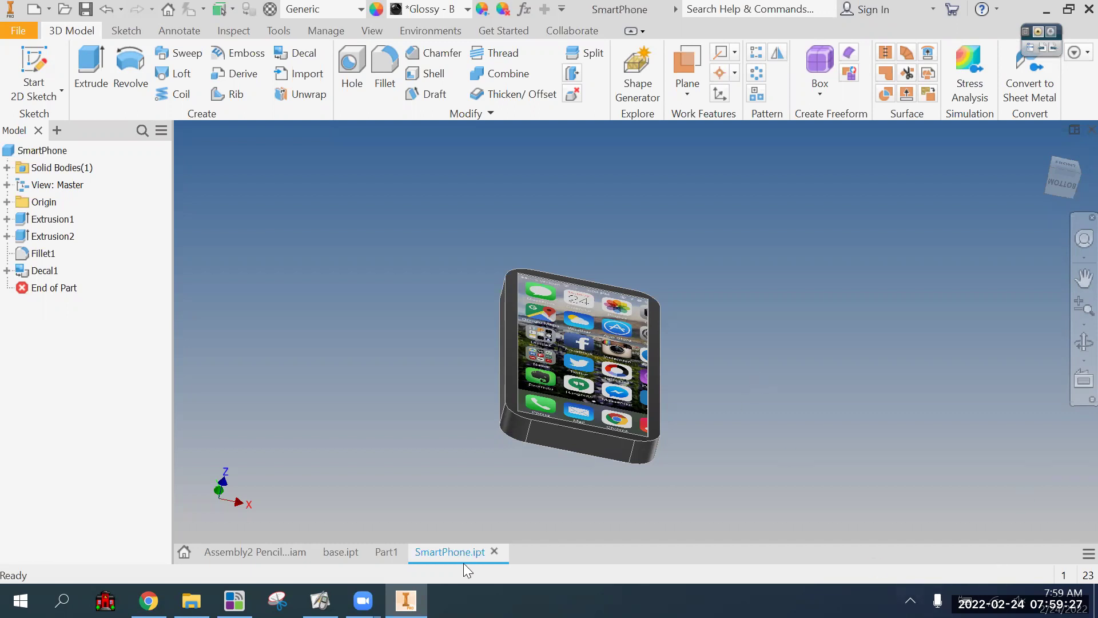
Step: Place one instance of the SmartPhone part in the Assembly2 Pencil Cup Fix assembly, above the base
left_click(220, 554)
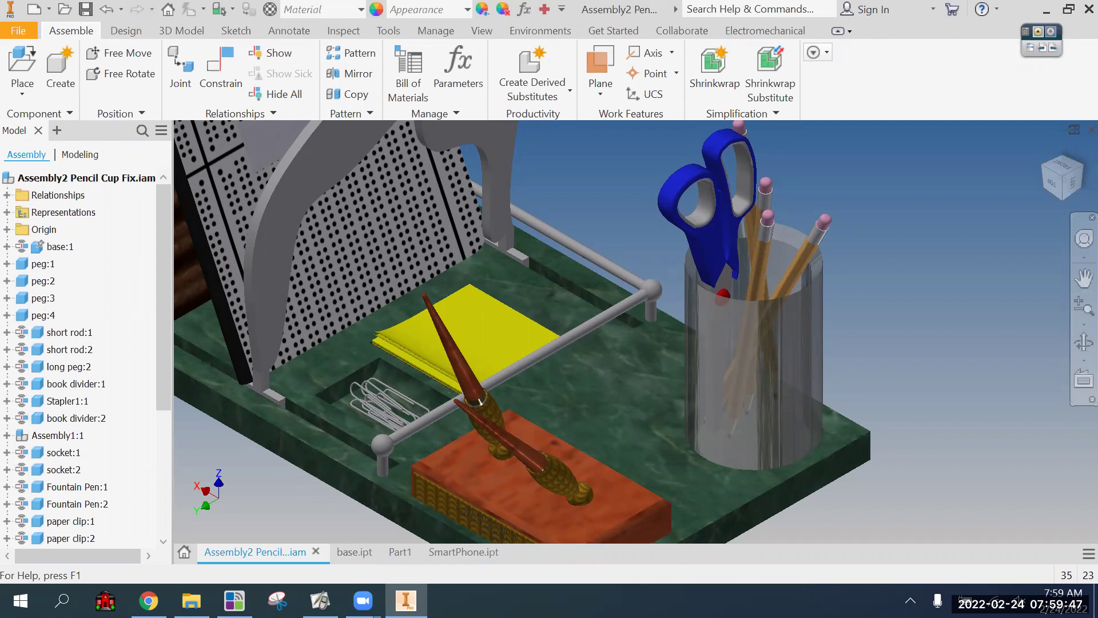
left_click(780, 419)
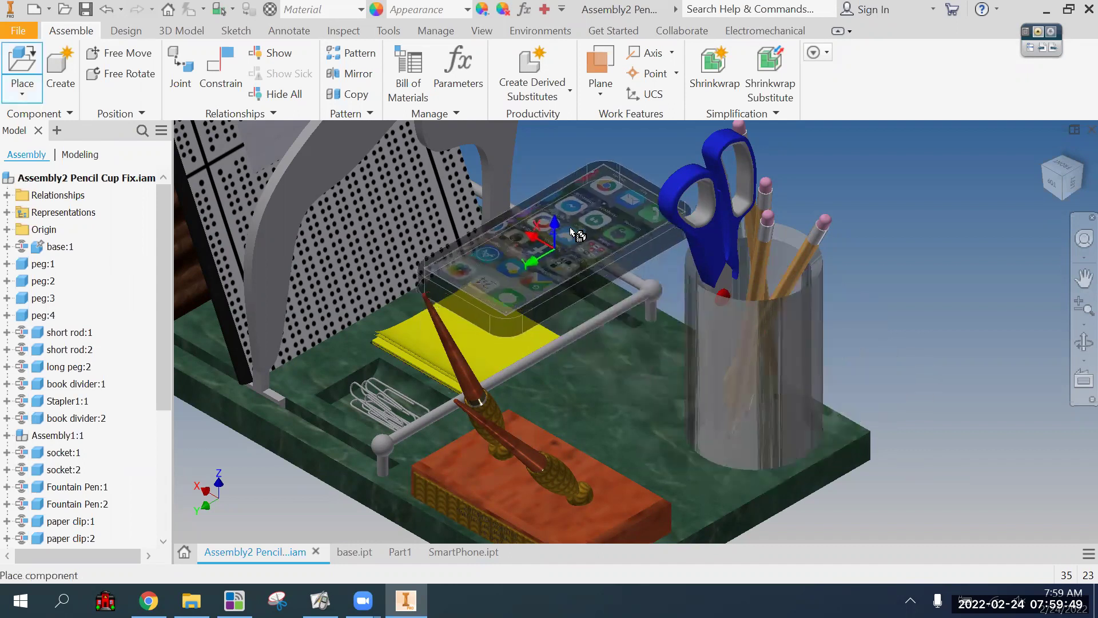
left_click(593, 213)
right_click(632, 302)
left_click(629, 349)
Step: Move the phone around the pencil cup and leave it in free space beyond the cup, clear of the base
left_click_drag(586, 257, 624, 297)
left_click(651, 359)
scroll(651, 359, "up", 3)
middle_click_drag(689, 383, 404, 372, "shift")
scroll(419, 355, "down", 4)
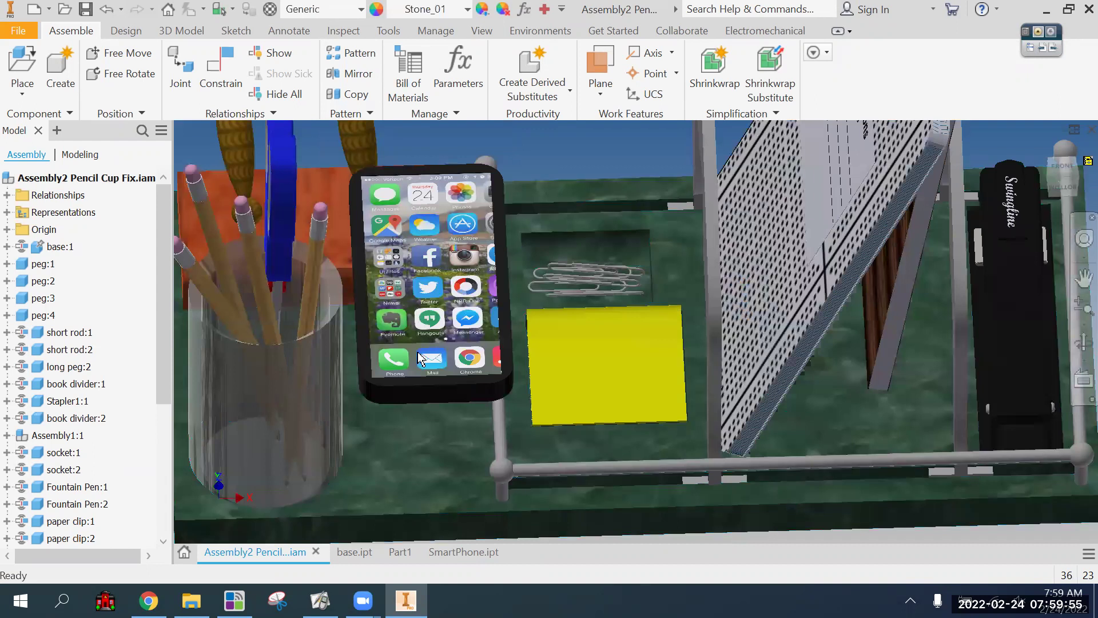
left_click_drag(420, 358, 466, 468)
scroll(528, 397, "up", 3)
left_click_drag(490, 413, 496, 397)
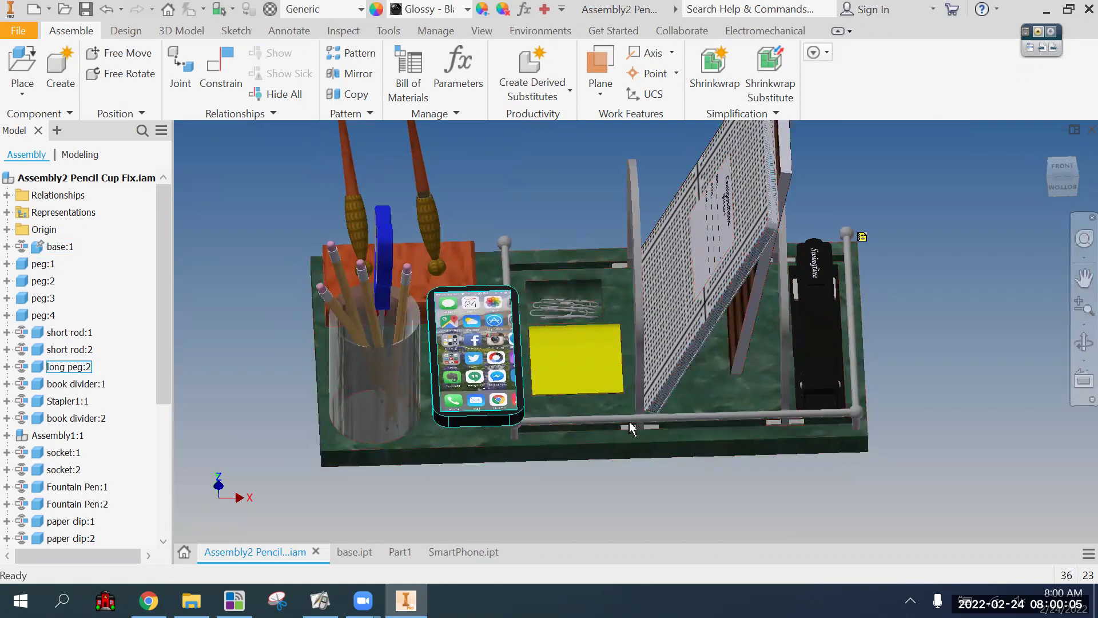
mouse_move(467, 403)
left_mouse_down()
mouse_move(210, 372)
mouse_move(216, 379)
left_mouse_up()
middle_click_drag(356, 455, 553, 465)
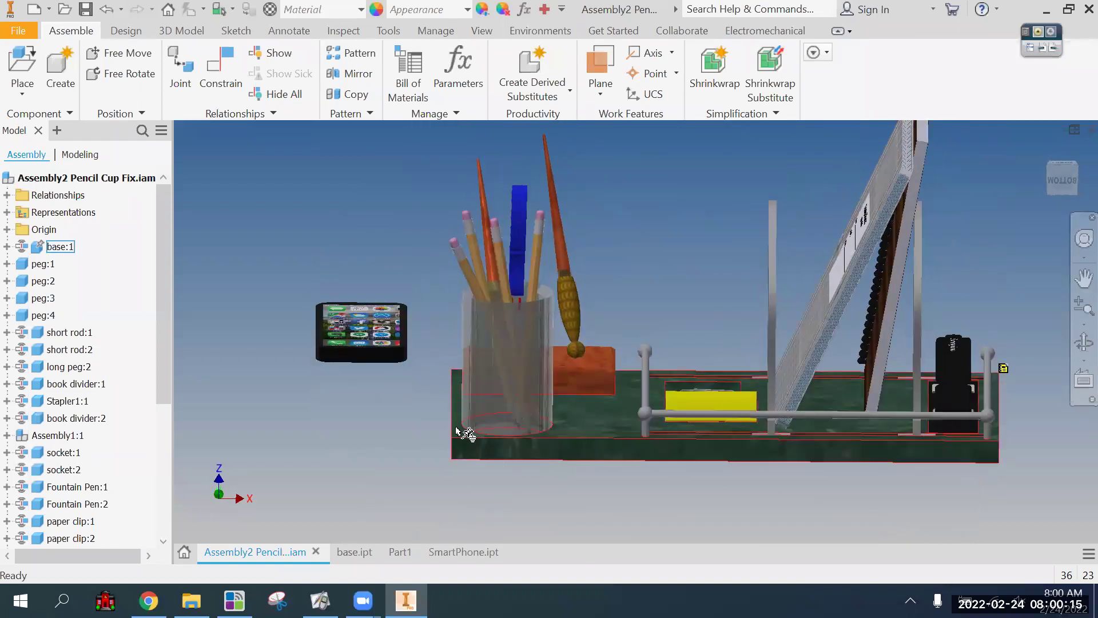
Step: Check the base's appearance in the assembly, view the appearance list for the Part1 block, and switch to the SmartPhone part
right_click(591, 448)
left_click(394, 478)
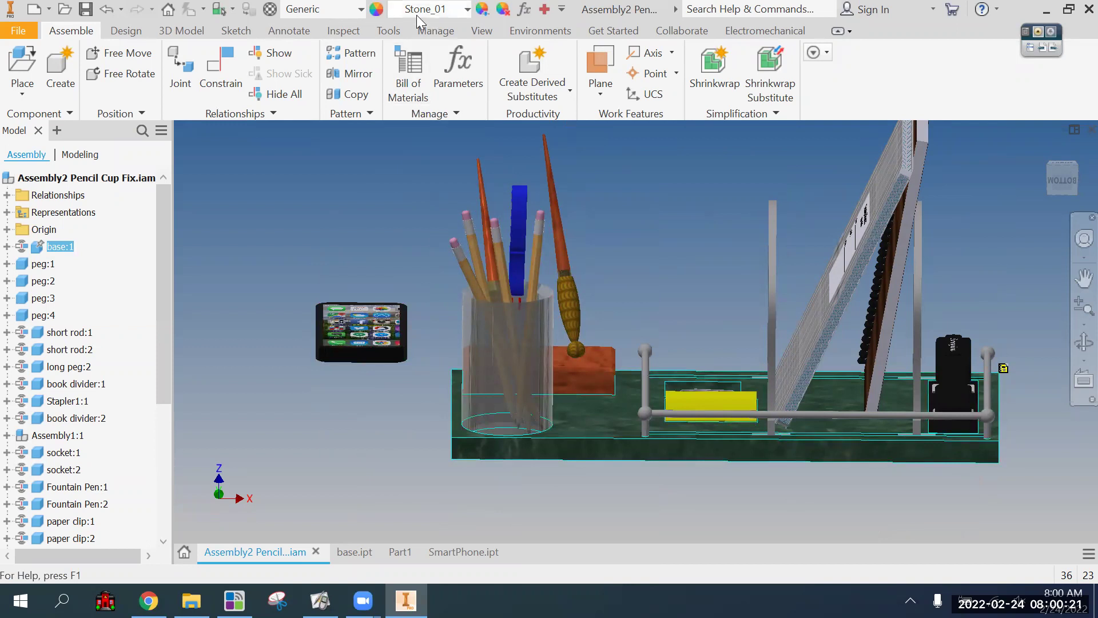
left_click(346, 552)
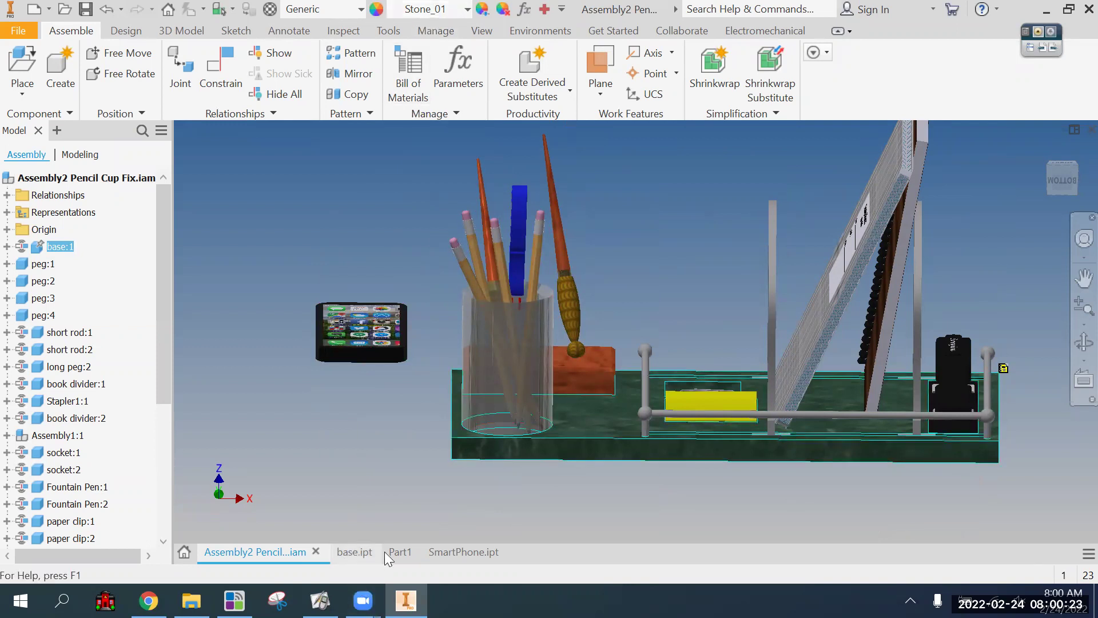
key("ctrl+Tab")
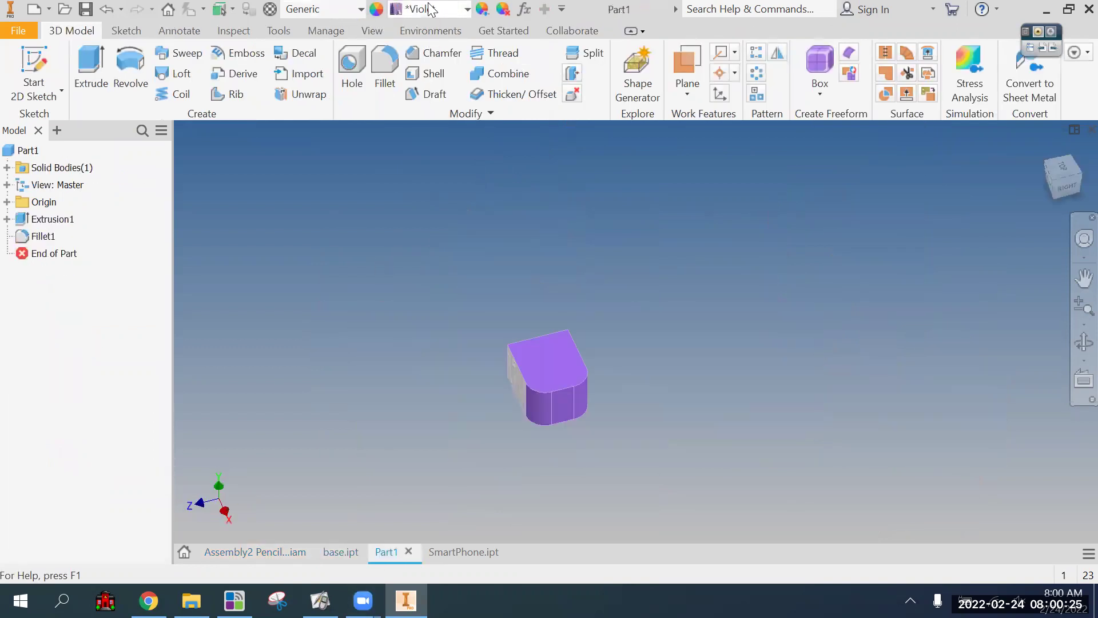
left_click(446, 8)
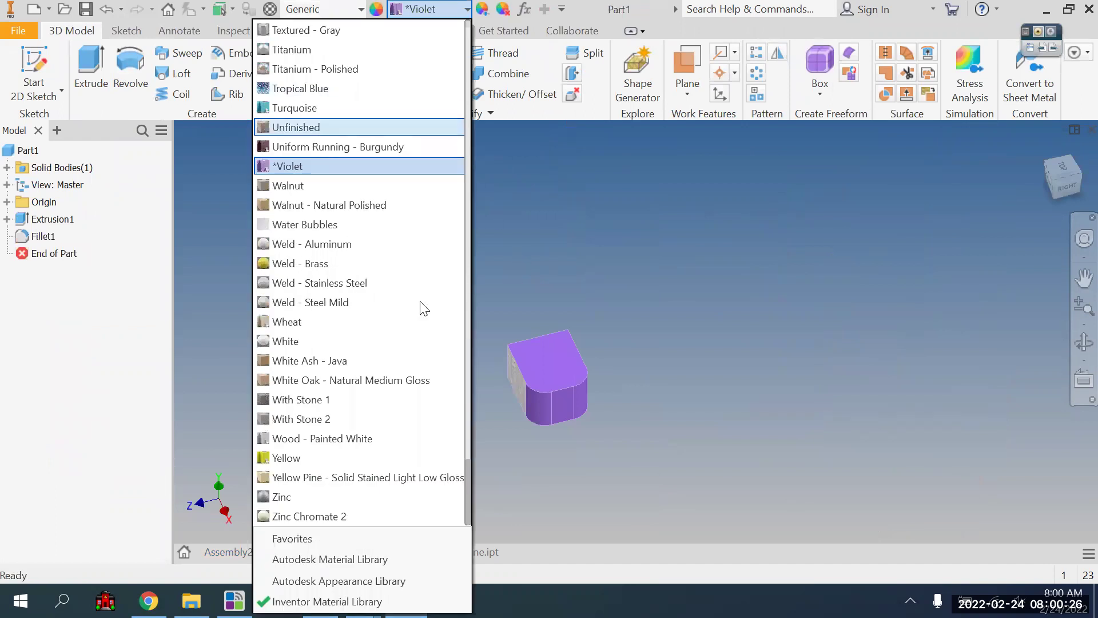
left_click(731, 377)
left_click(443, 550)
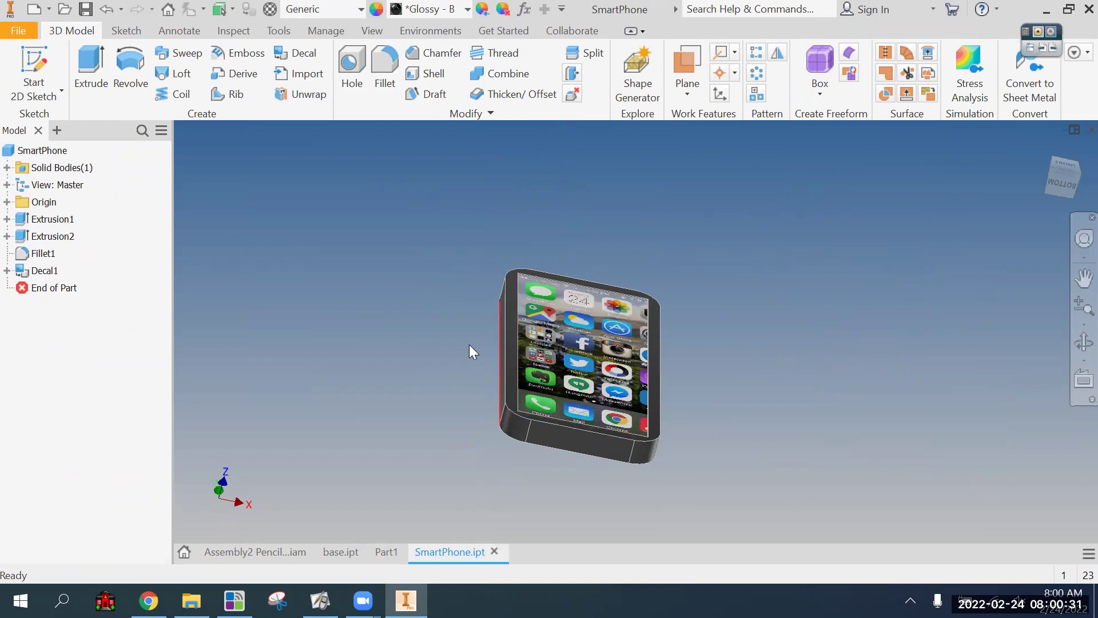
Step: Edit the phone's home-screen decal with Wrap to Face and Chain Faces enabled, and inspect how the image covers the phone
right_click(43, 271)
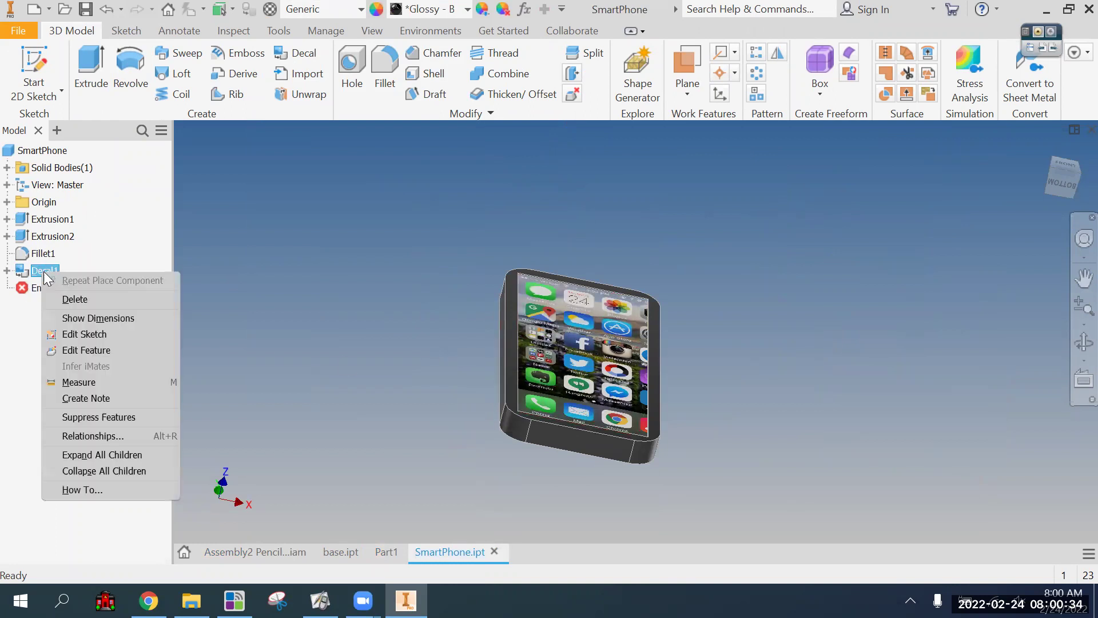
left_click(108, 349)
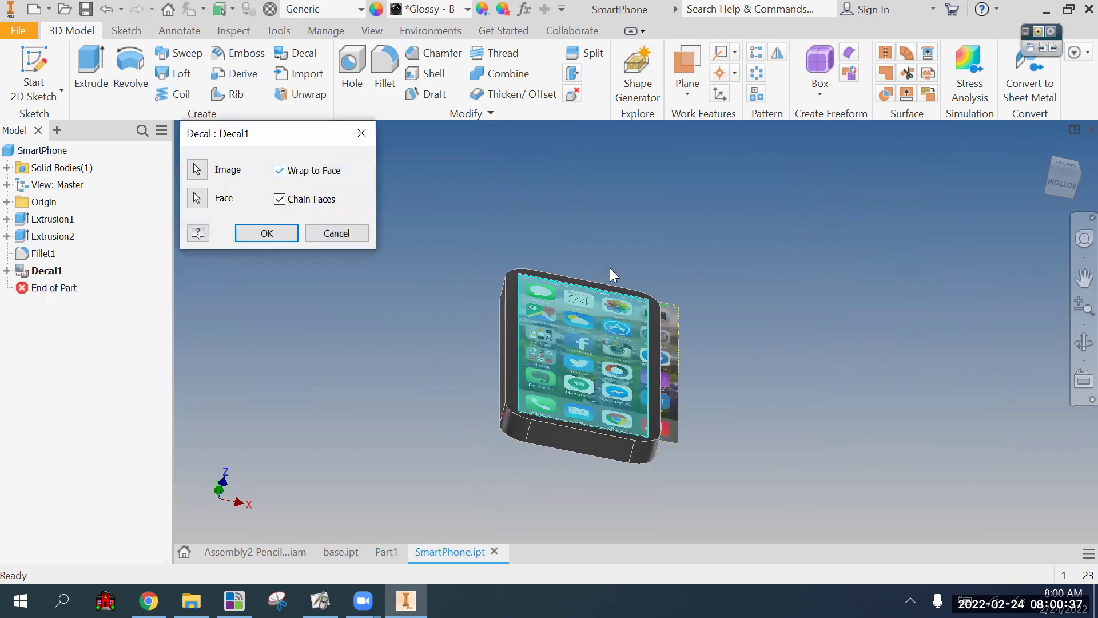
middle_click_drag(695, 384, 605, 382, "shift")
left_click(244, 233)
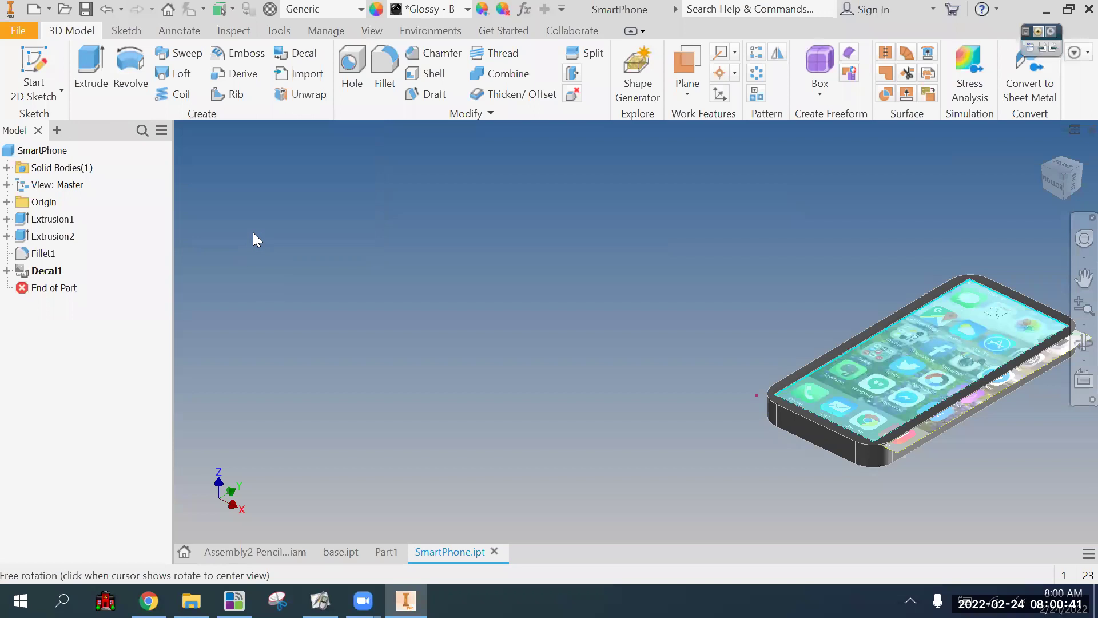
middle_click_drag(665, 413, 702, 366, "shift")
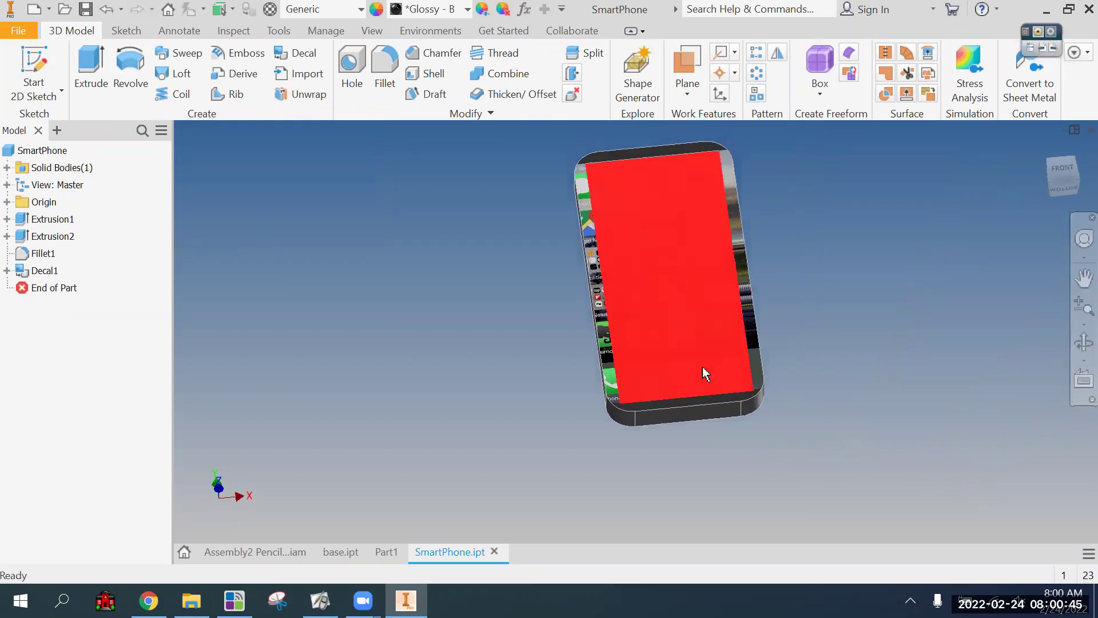
scroll(702, 366, "up", 3)
scroll(795, 462, "down", 3)
middle_click_drag(767, 503, 795, 486, "shift")
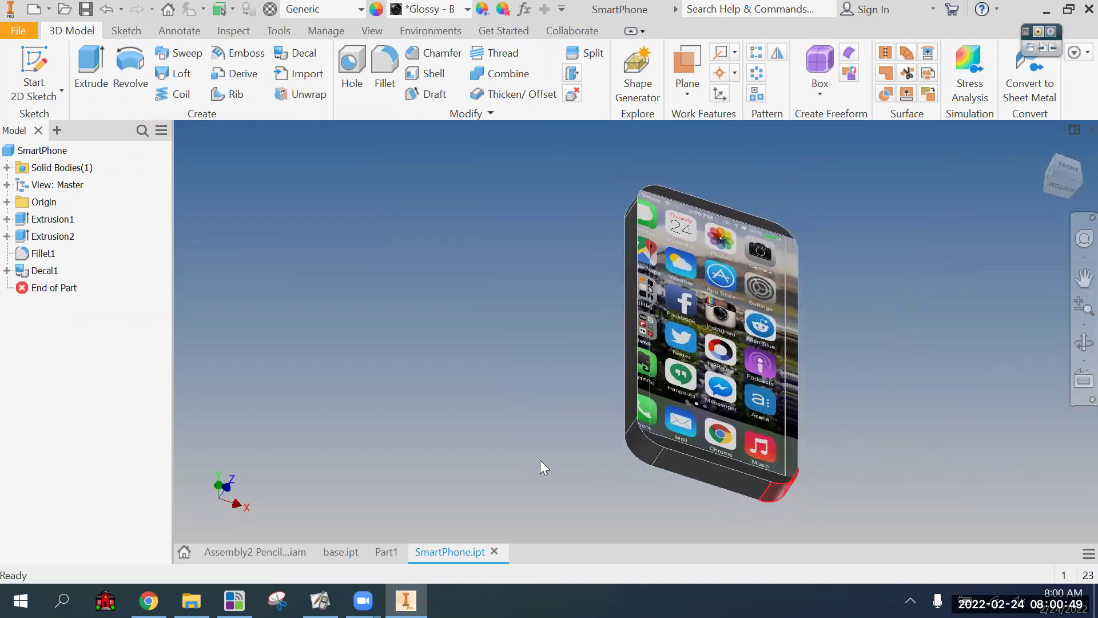